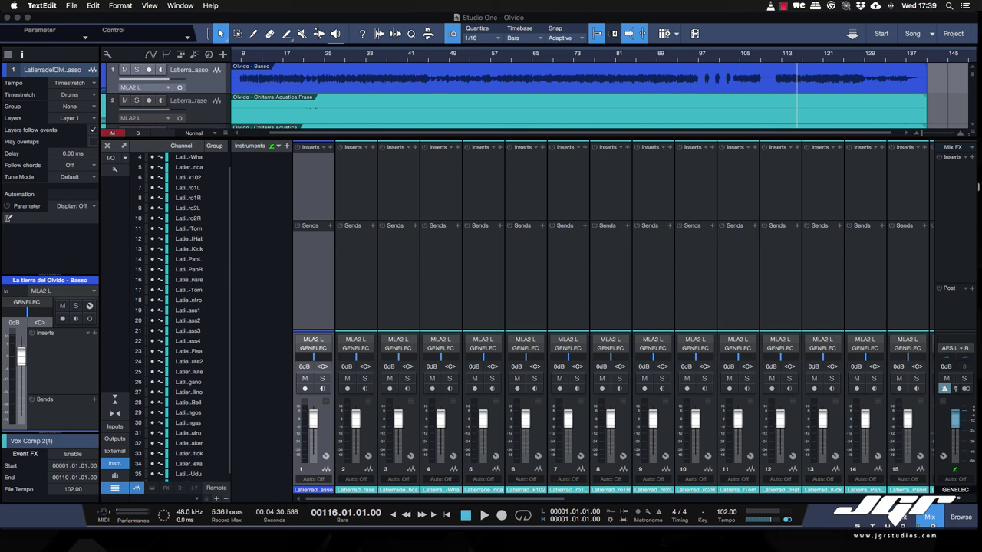
Step: In Studio One, enlarge the arrangement and look through the imported tracks from Basso down to the Vox Comp track
key("super+Tab")
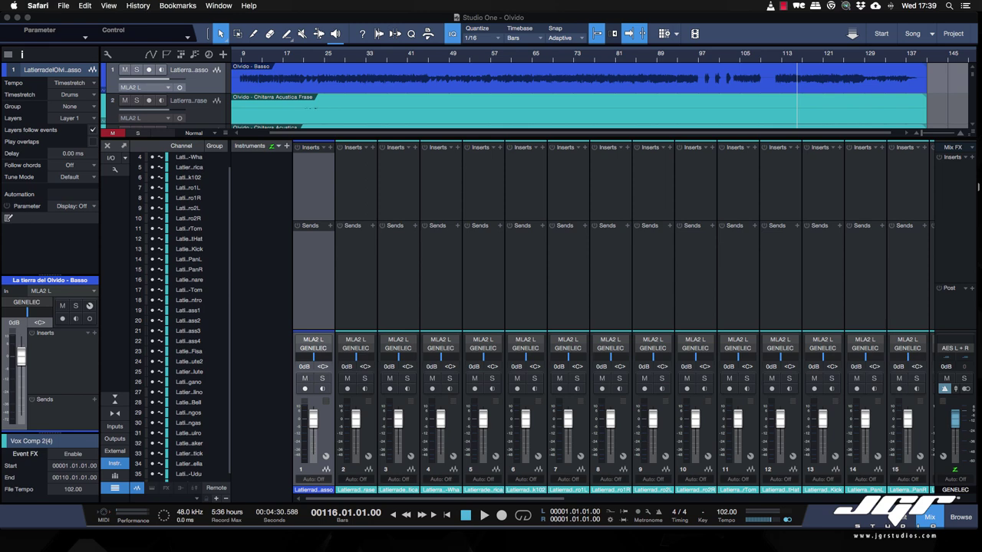
left_click(255, 139)
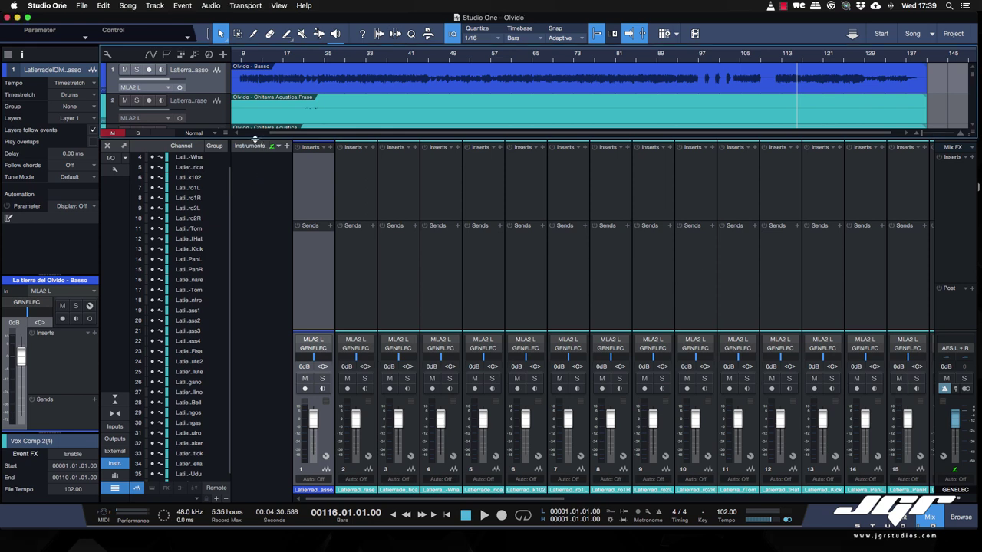
left_click_drag(255, 139, 254, 281)
scroll(309, 223, "down", 3)
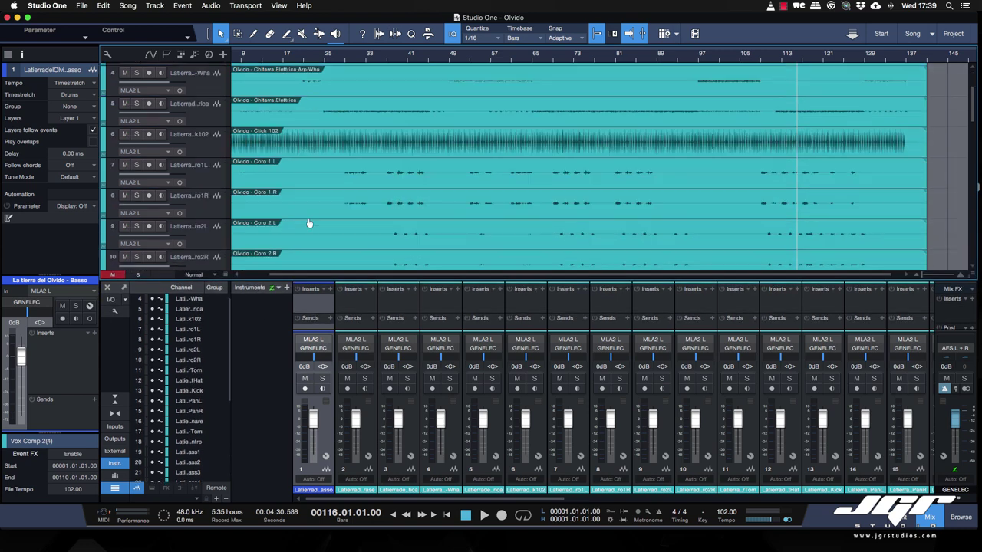
scroll(309, 224, "down", 15)
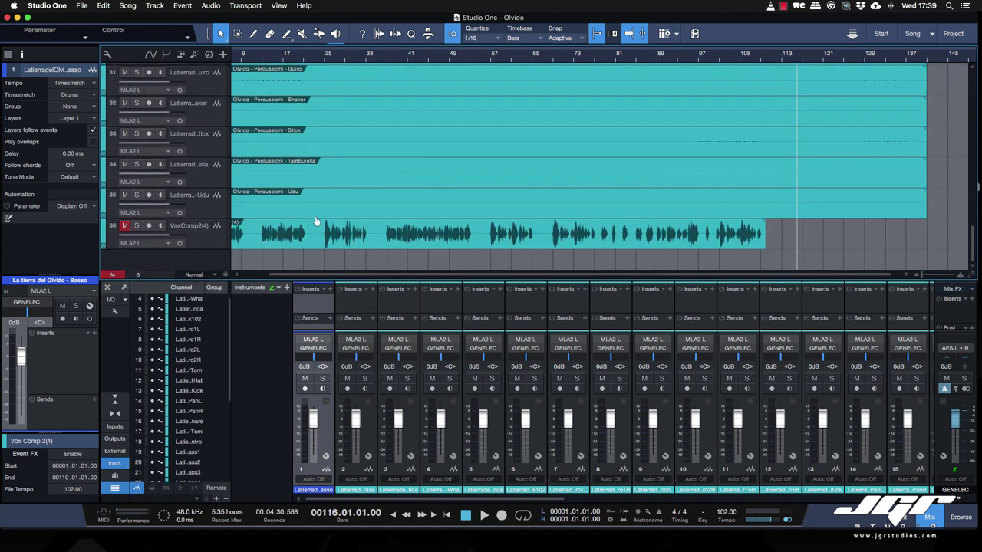
left_click(206, 242)
left_click(209, 208)
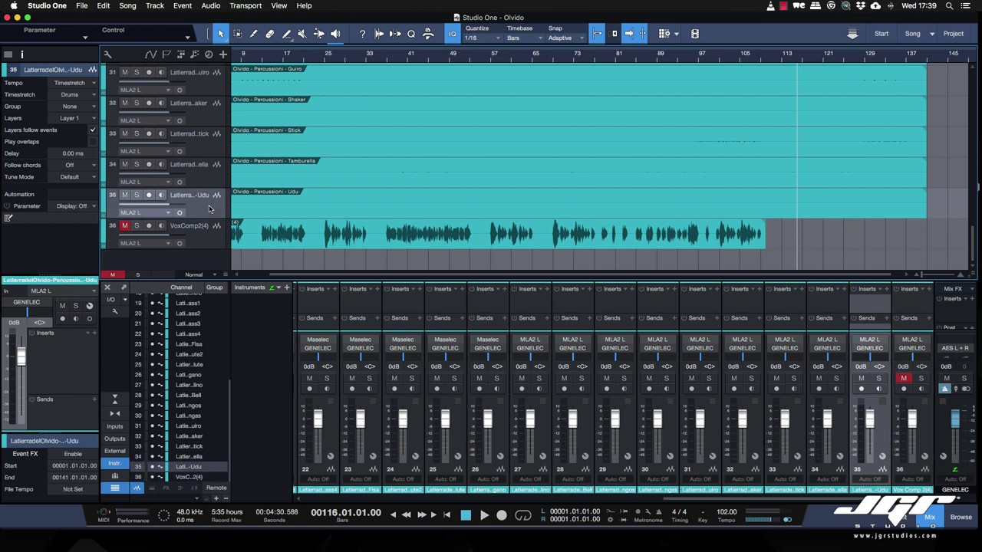
scroll(209, 209, "up", 13)
scroll(210, 208, "up", 3)
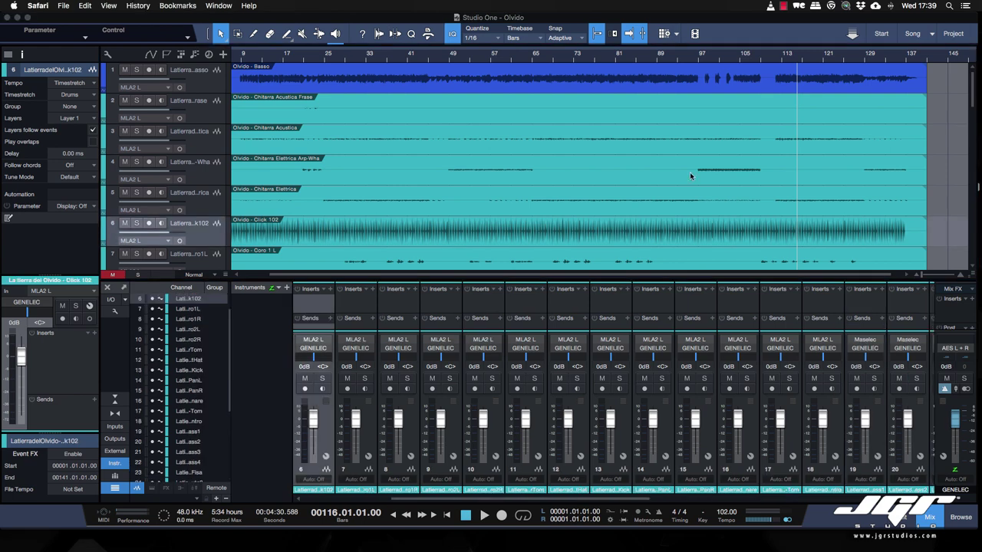
Step: Move the Click 102 track above the Basso track so it is first in the track list
scroll(690, 172, "down", 5)
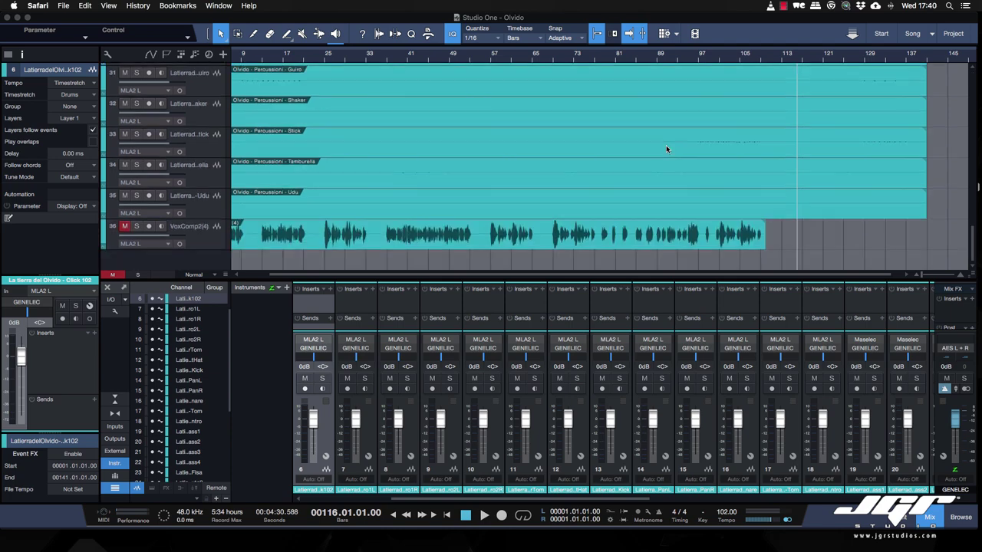
scroll(666, 145, "down", 5)
scroll(666, 149, "up", 10)
scroll(666, 149, "down", 5)
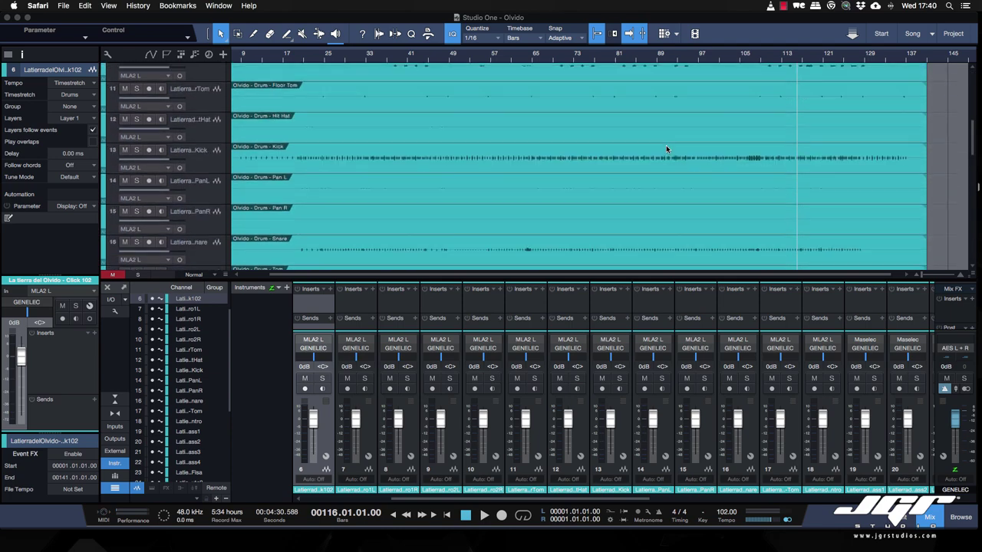
left_click_drag(207, 223, 205, 68)
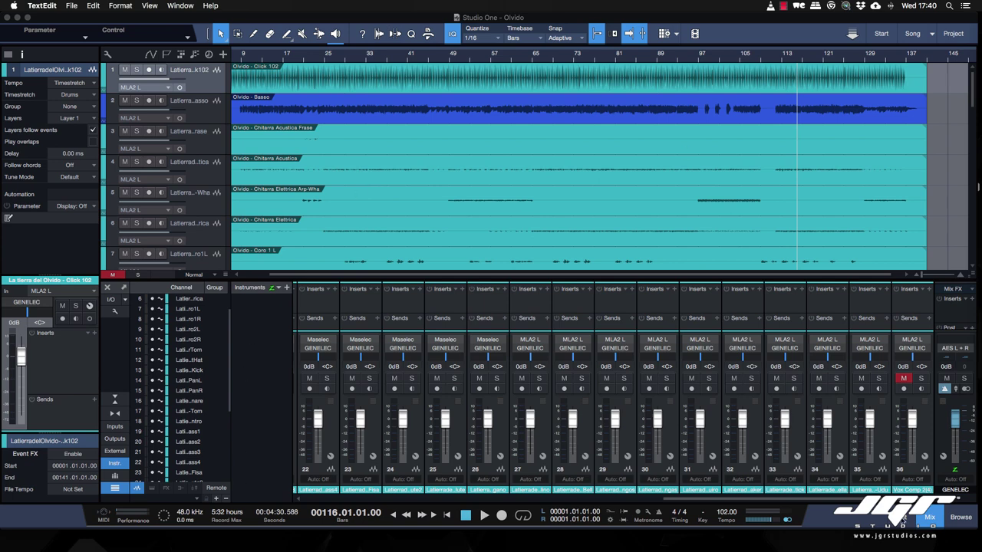
Step: Convert all audio files in the song's pool to Wave format at 24 Bit and 48.0 kHz
left_click(961, 518)
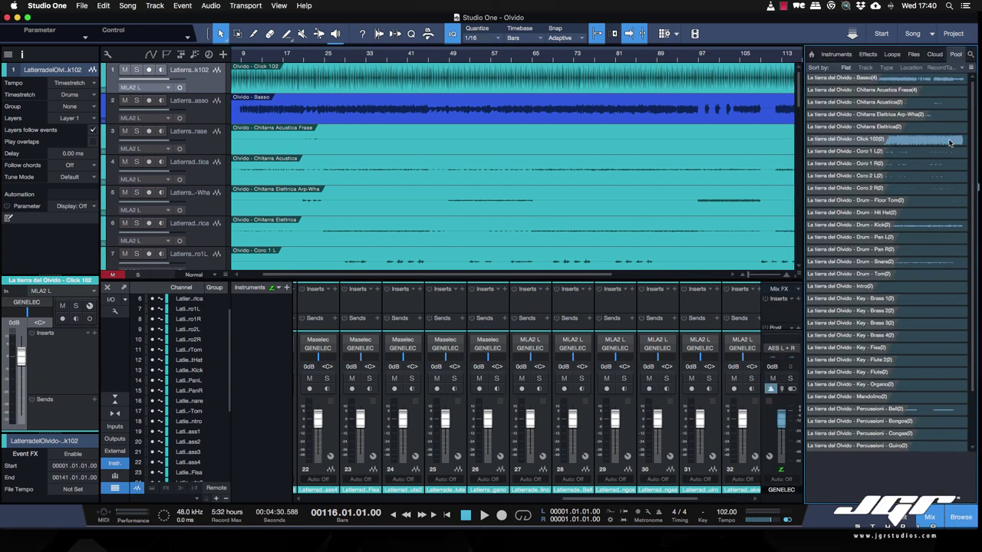
left_click(861, 80)
key("super+a")
right_click(860, 80)
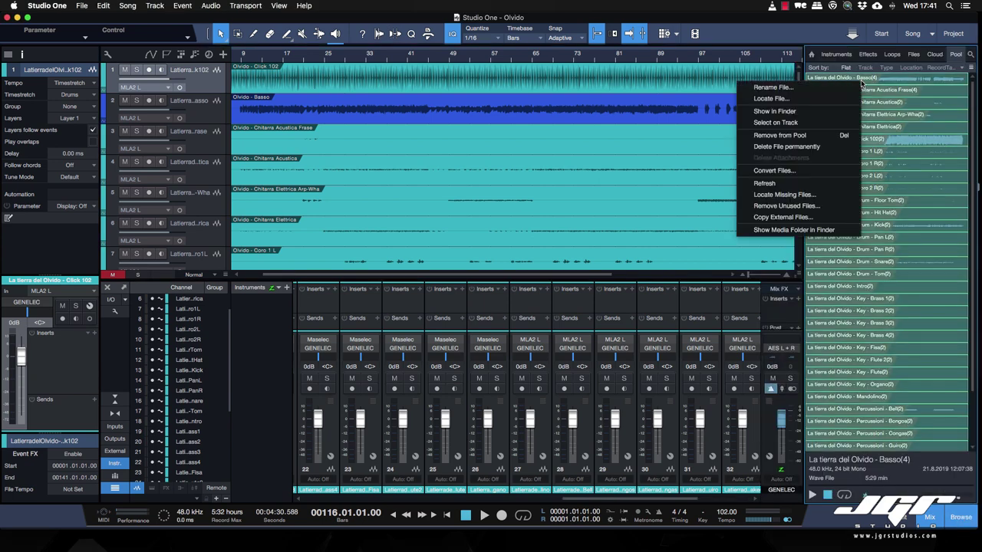
left_click(781, 172)
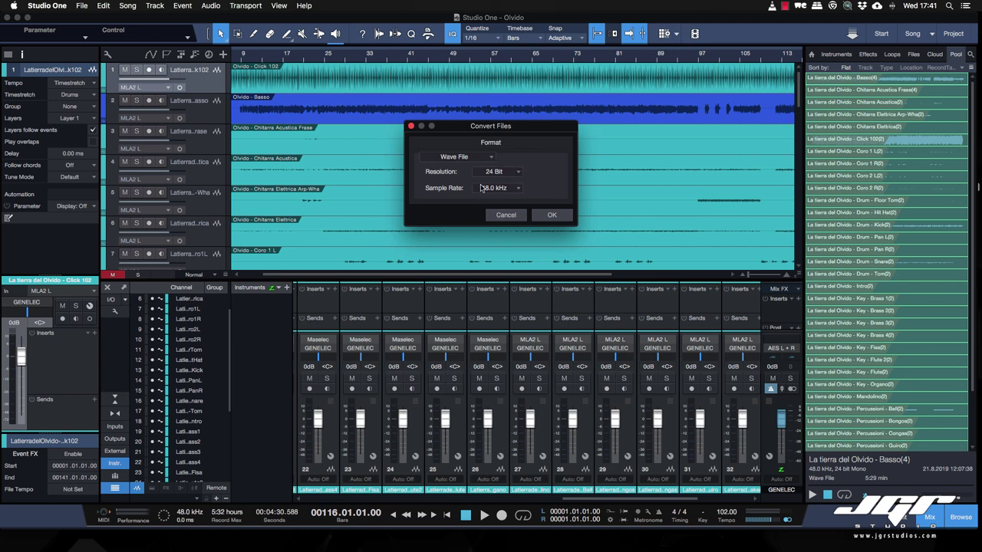
left_click(552, 215)
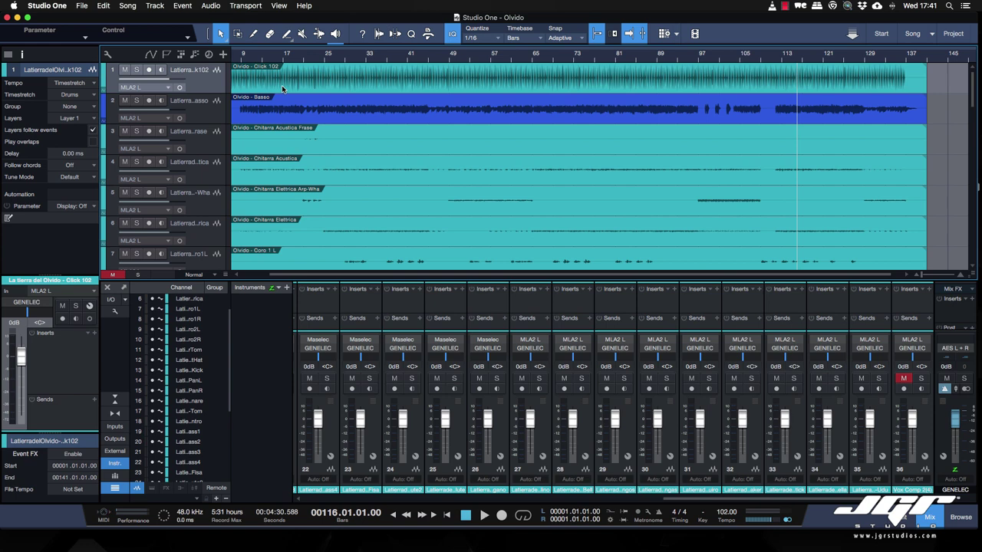
Step: Show the tempo track above the audio tracks
left_click(208, 56)
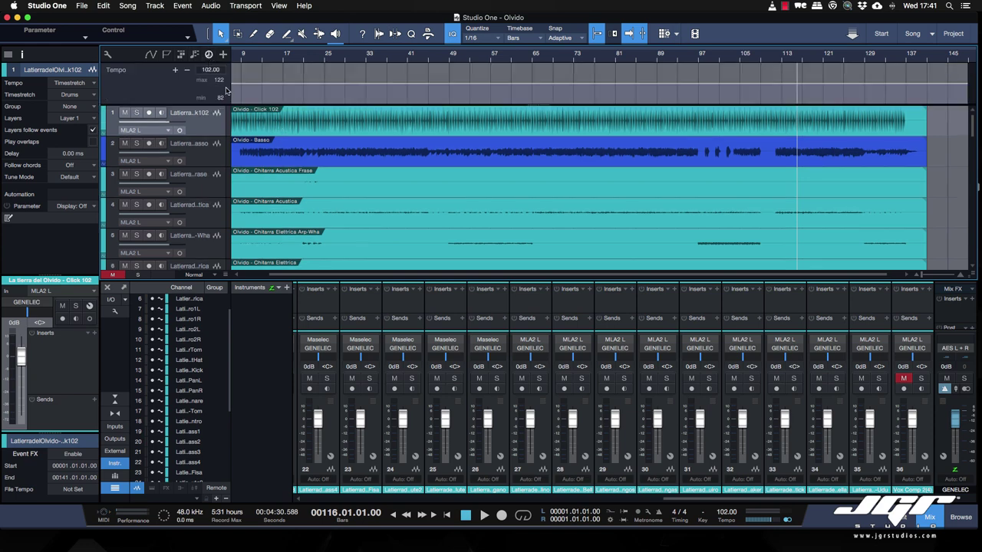
Step: Add trial tempo points between bars 11 and 25, rising from 102 to 105 BPM and returning to 102
left_click(253, 84)
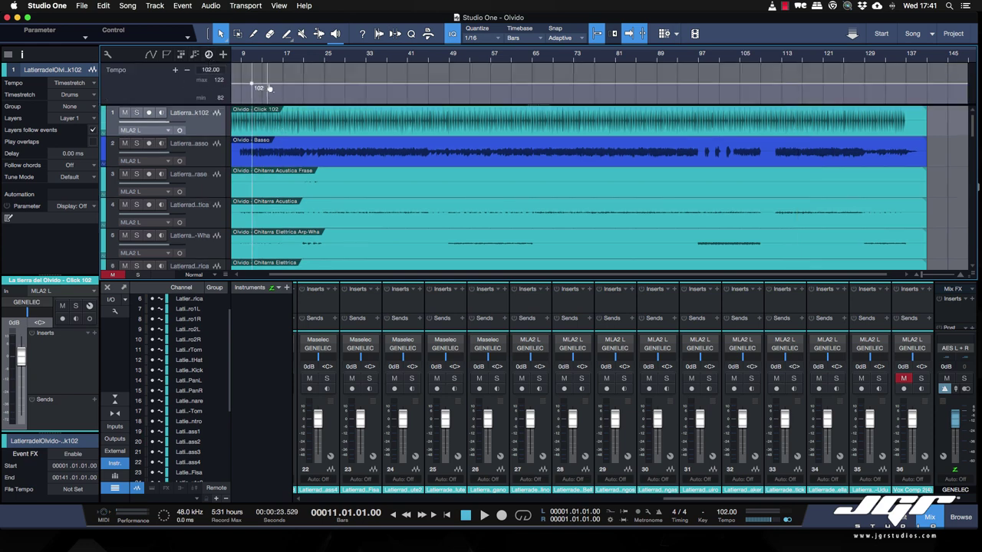
left_click(267, 84)
left_click_drag(287, 84, 288, 80)
left_click(309, 79)
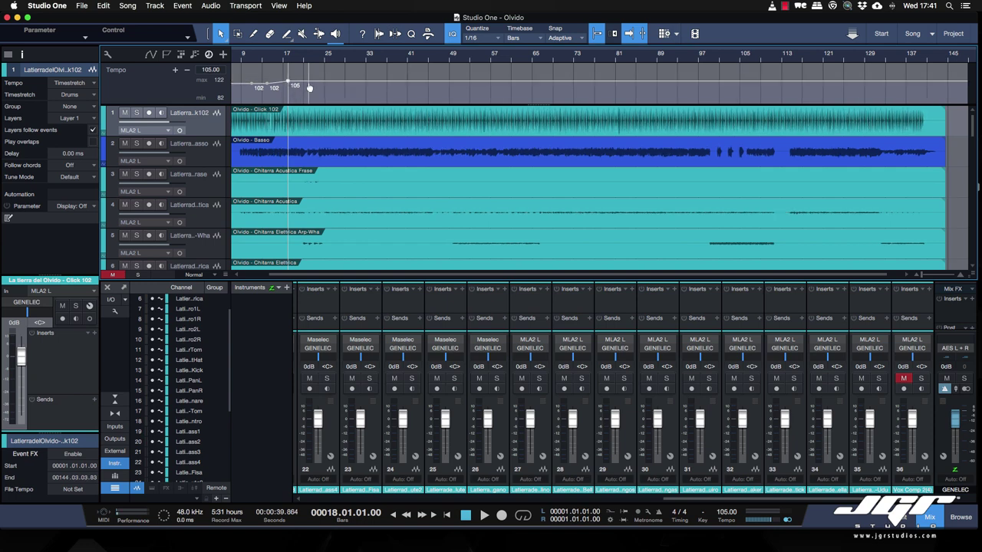
left_click(324, 83)
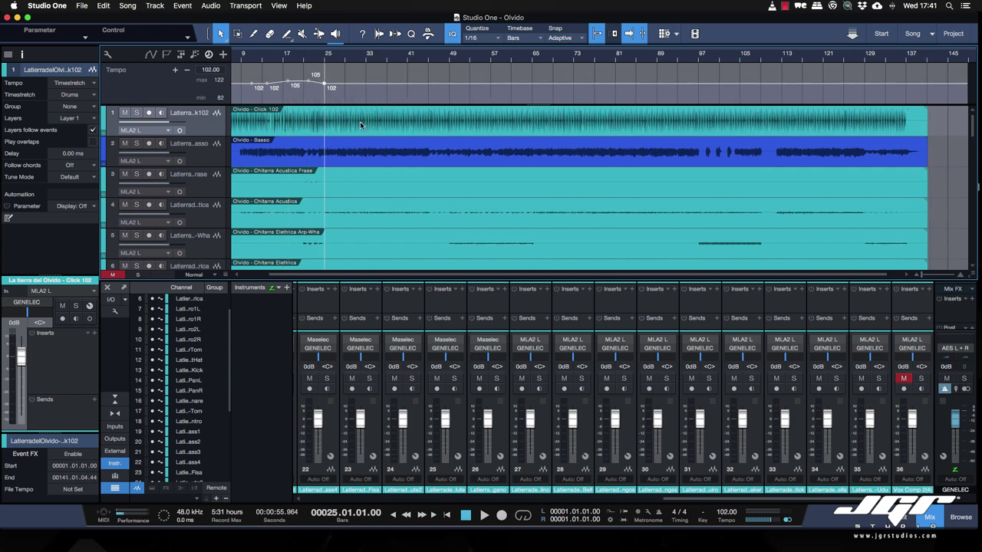
Step: Undo all the tempo points added to the tempo track
key("super+z")
key("super+z")
key("super+z")
key("super+z")
key("super+z")
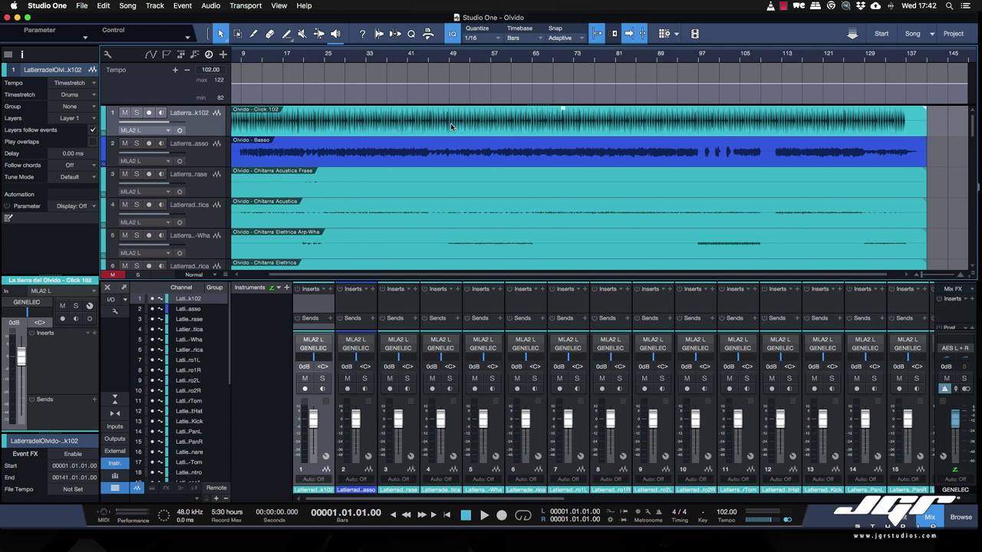
Step: Zoom in on the Click 102 track from the song start to examine its alignment with the bar grid
scroll(450, 123, "left", 3)
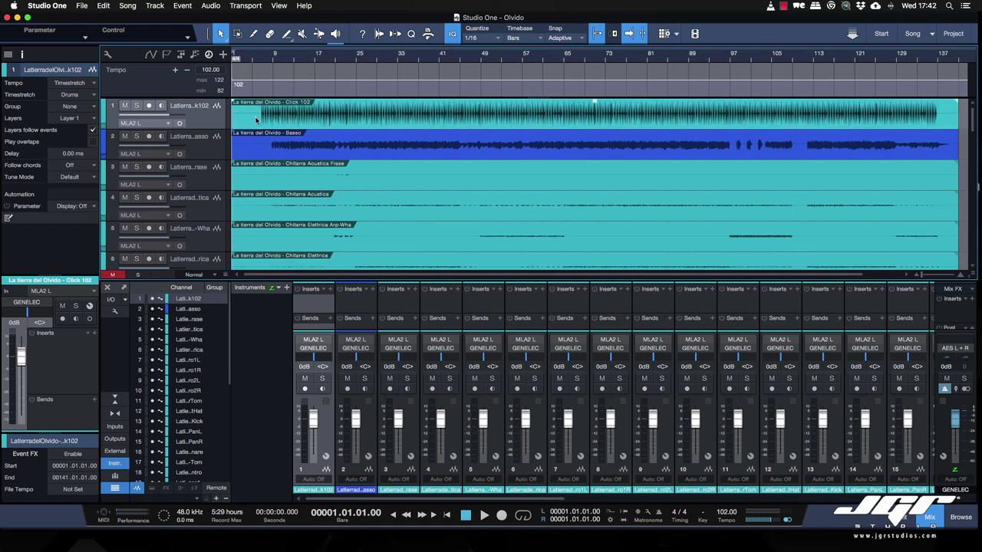
key("w")
key("w")
key("e")
key("e")
key("e")
key("e")
key("e")
key("e")
key("e")
key("e")
key("e")
key("e")
key("e")
key("e")
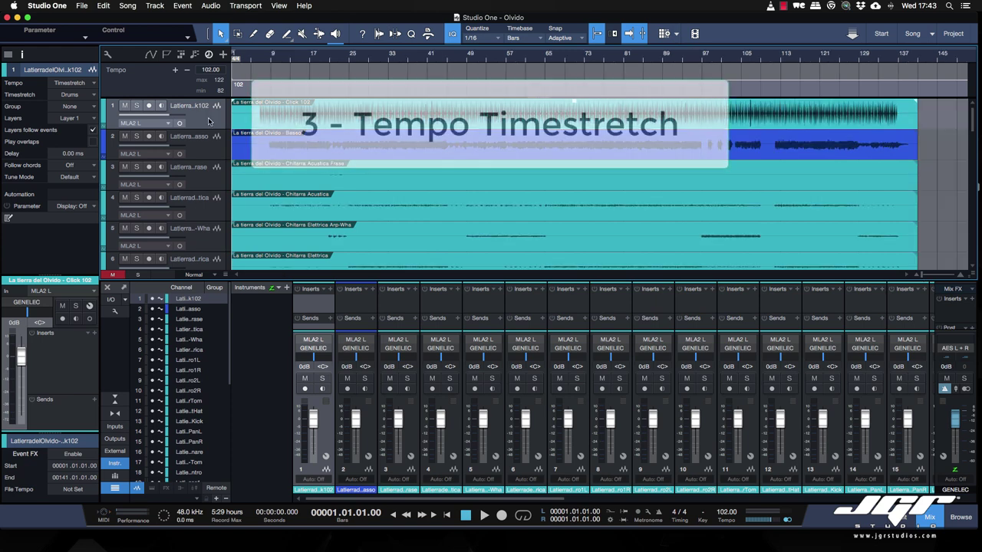
Step: Review the tempo mode options of the Chitarra Acustica Frase track
left_click(213, 155)
left_click(212, 175)
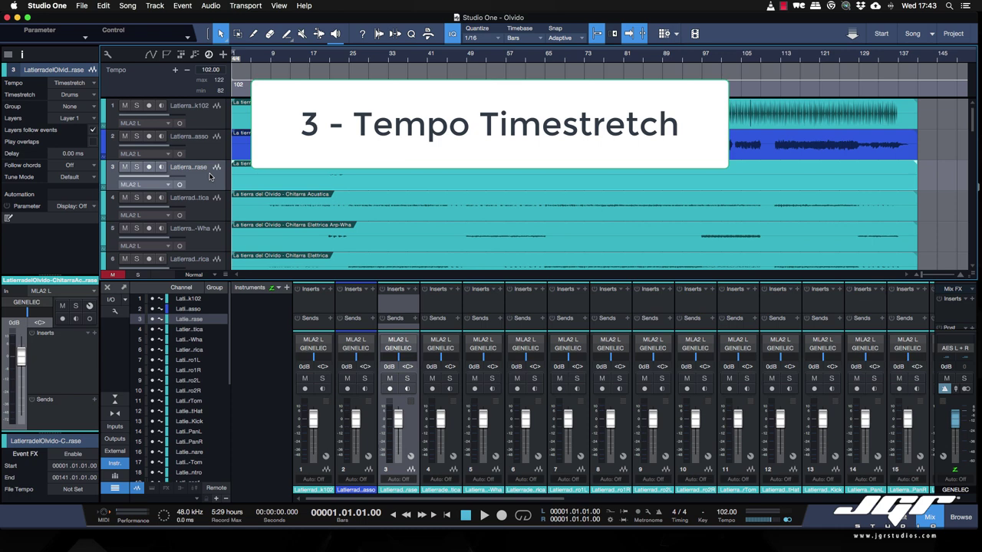
left_click(73, 85)
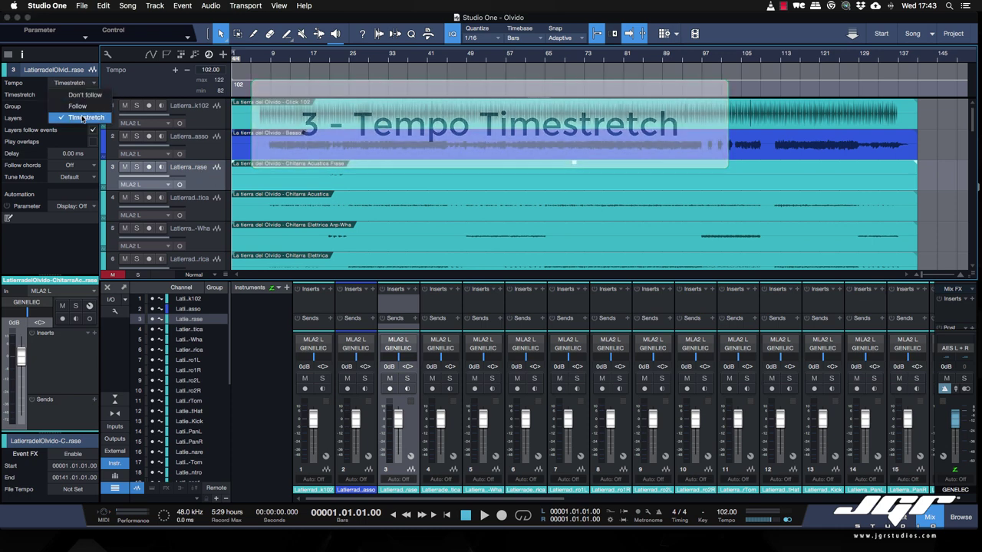
left_click(204, 148)
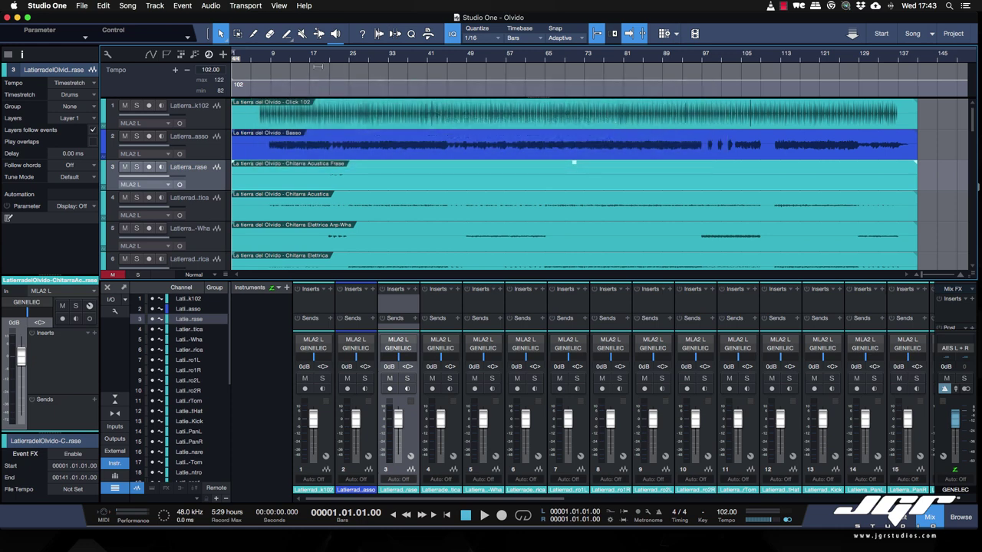
Step: Place the playback cursor at bar 18 and mute the Click 102 track
left_click(315, 59)
left_click(124, 105)
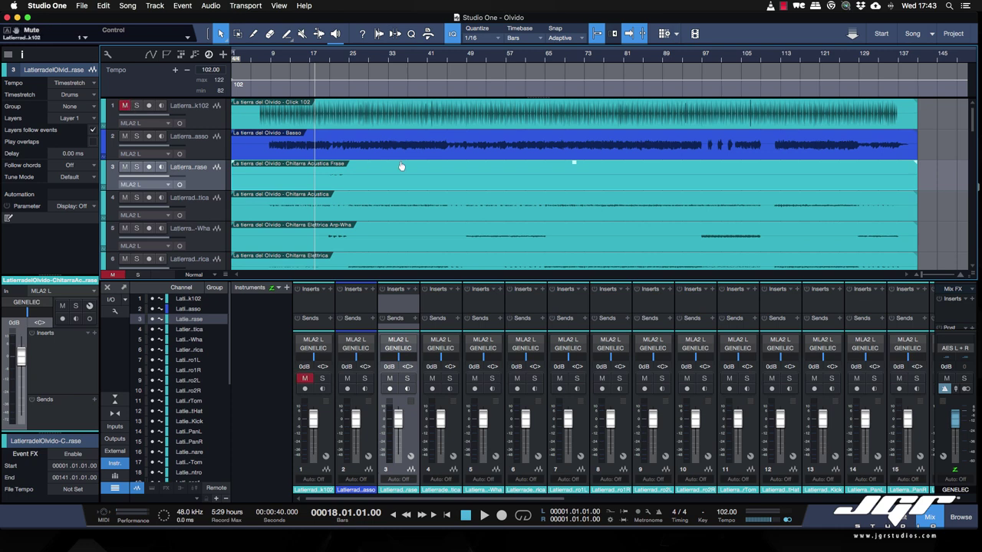
scroll(421, 152, "down", 10)
scroll(420, 152, "up", 10)
Step: Enlarge the mix console and enable the input controls on its channels
mouse_move(962, 416)
left_click_drag(595, 281, 588, 148)
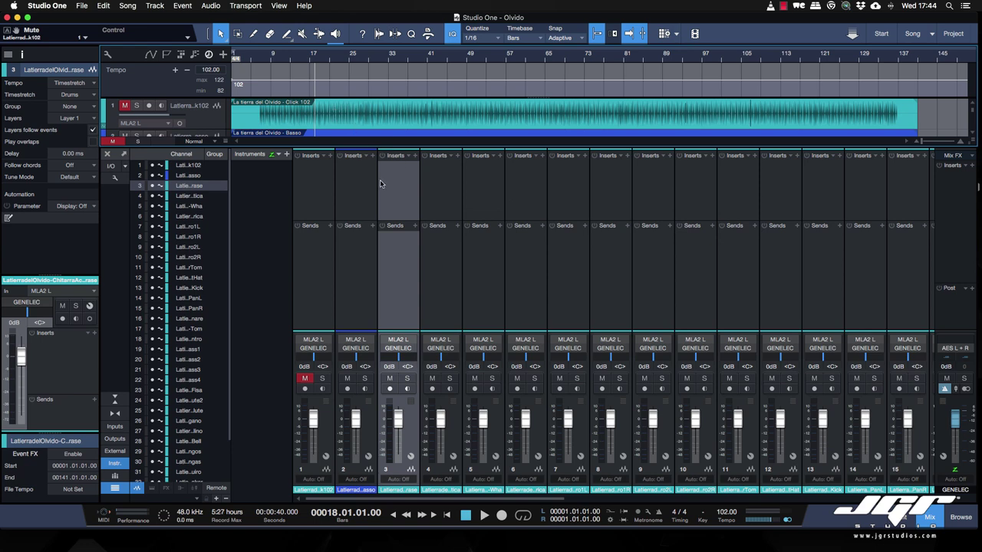
left_click(115, 177)
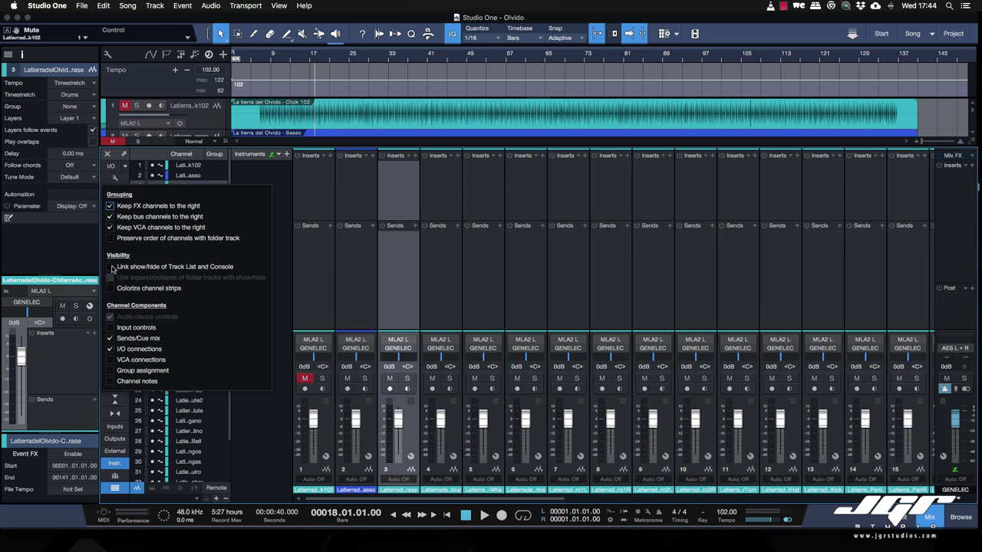
left_click(110, 328)
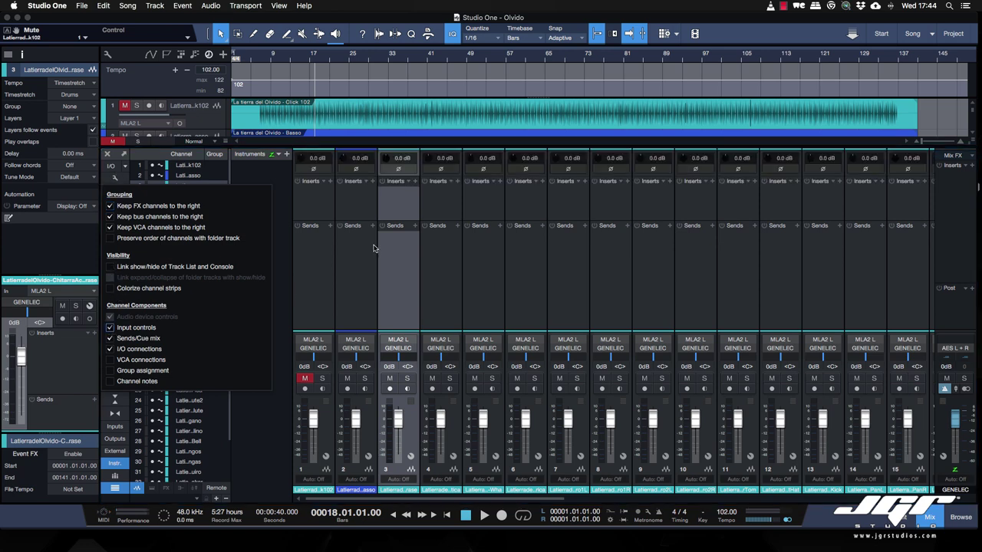
left_click(429, 198)
Step: Lower the input gain of the Chitarra Acustica Frase channel to -14.4 dB, then reset it to 0.0 dB
left_click_drag(385, 156, 384, 186)
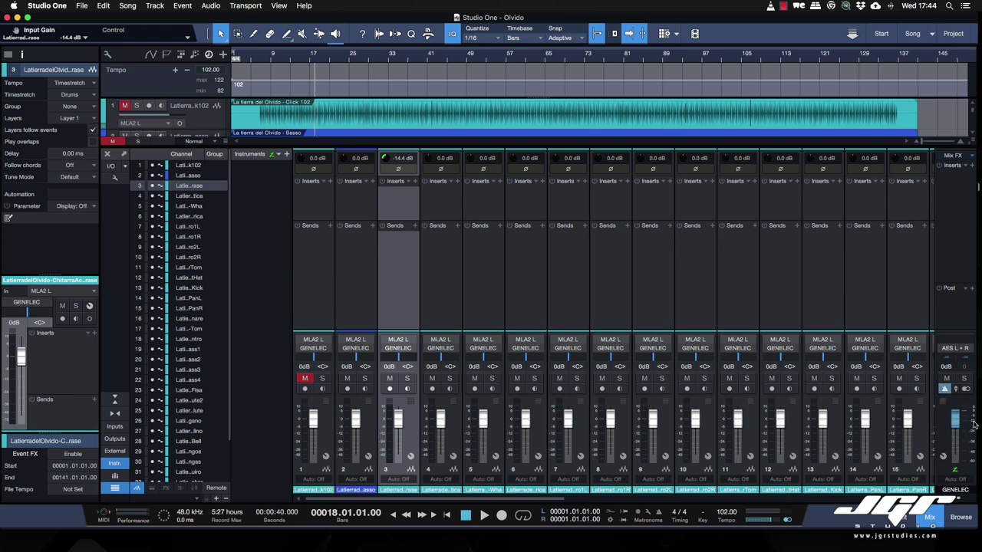
left_click(385, 157, "alt")
Step: Play the song from bar 18, lower the Basso channel's fader to -14.1 dB while checking the meters, and stop playback
key("space")
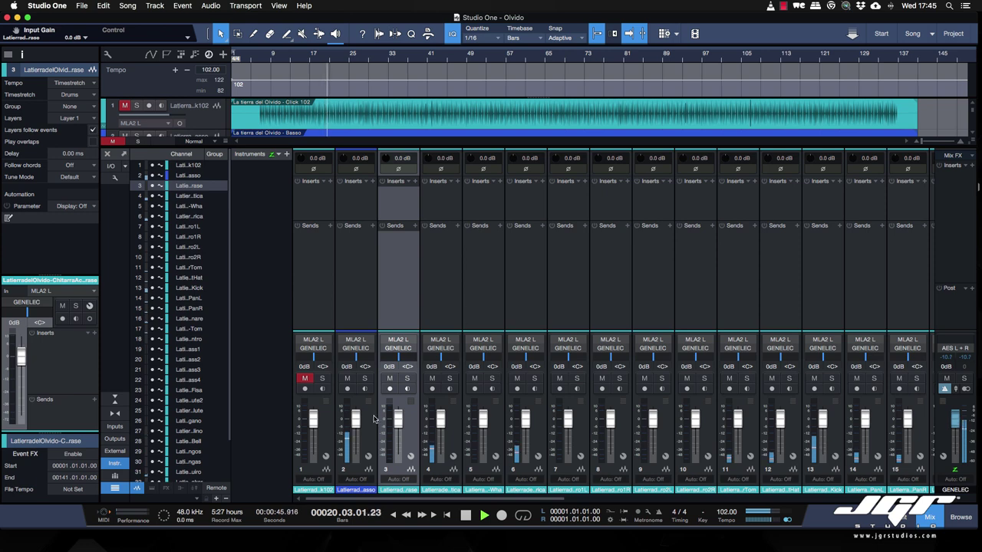
left_click_drag(355, 418, 355, 432)
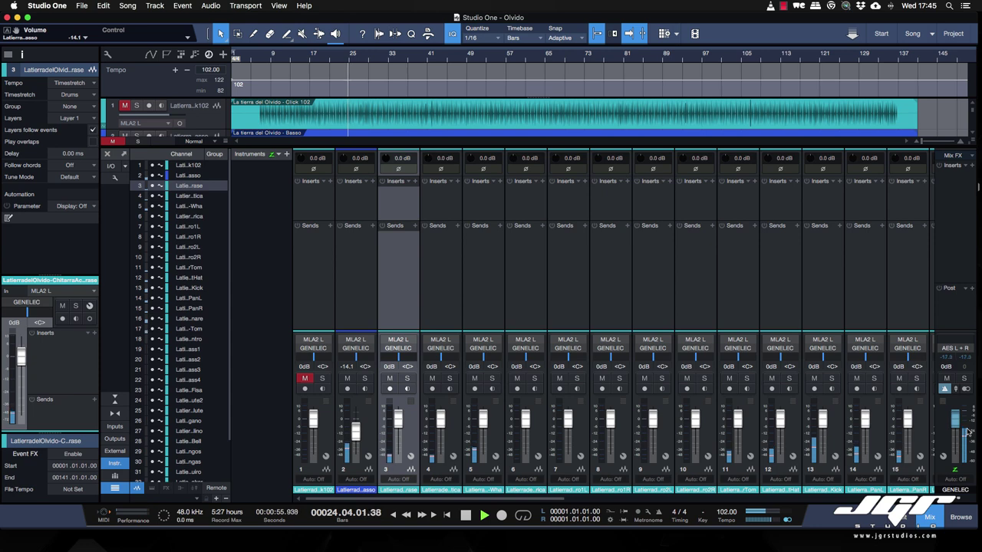
mouse_move(967, 431)
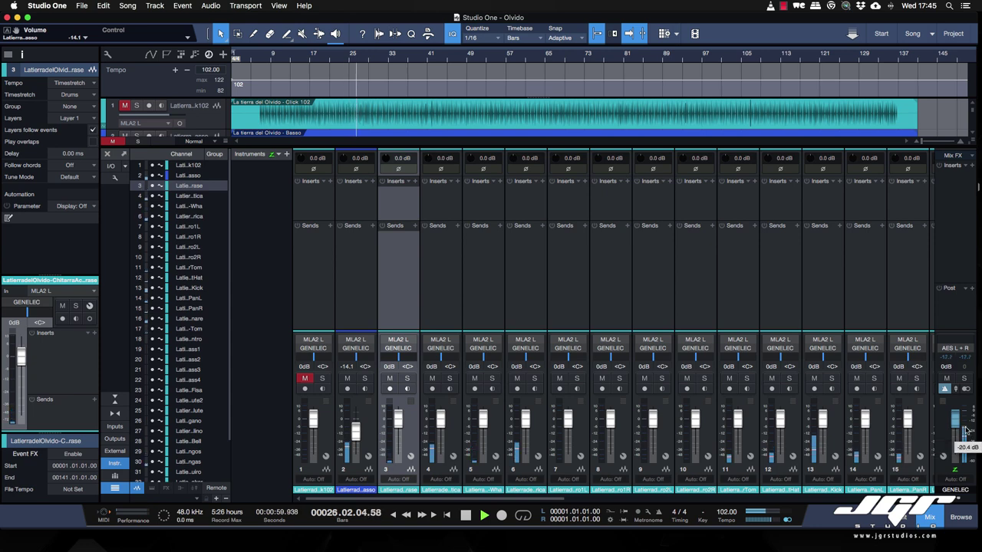
scroll(792, 293, "right", 10)
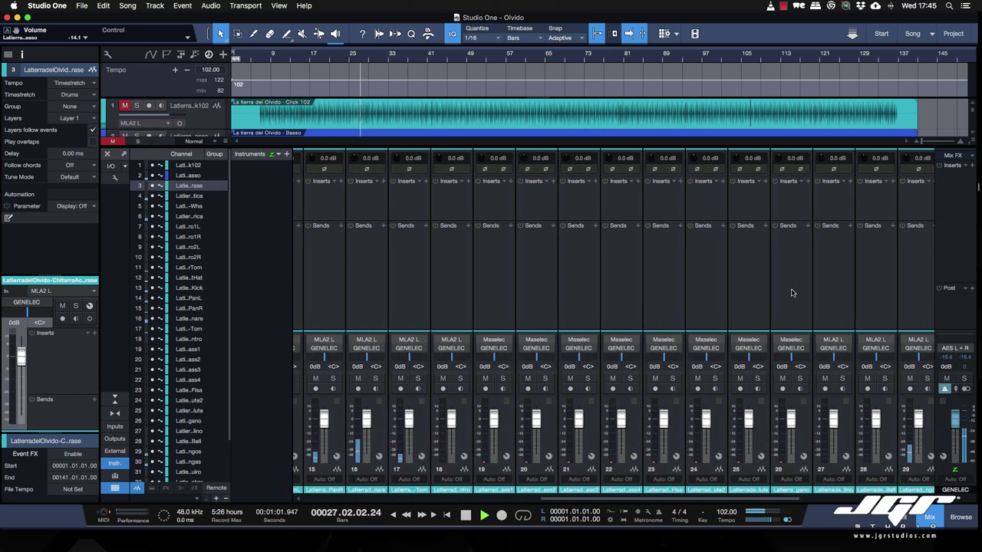
scroll(792, 293, "left", 10)
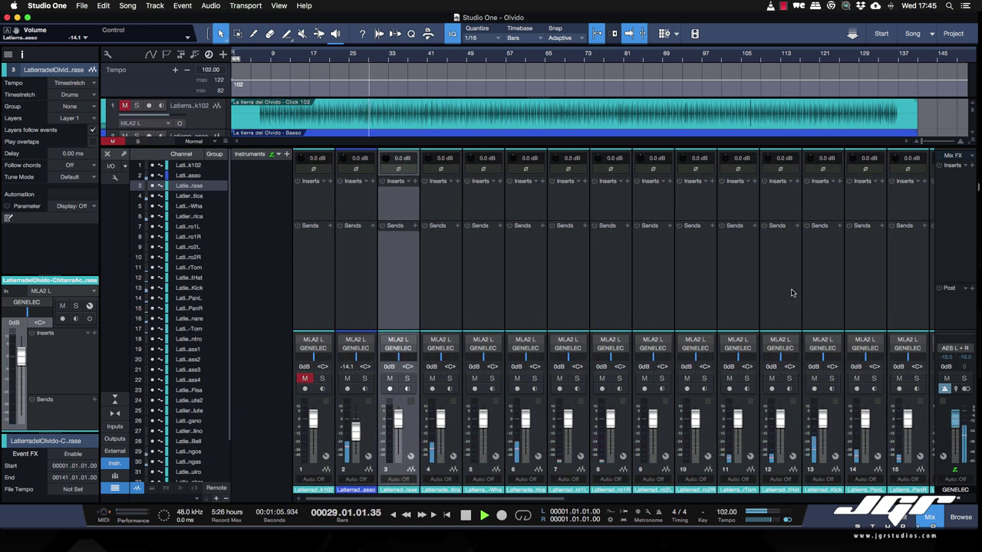
key("space")
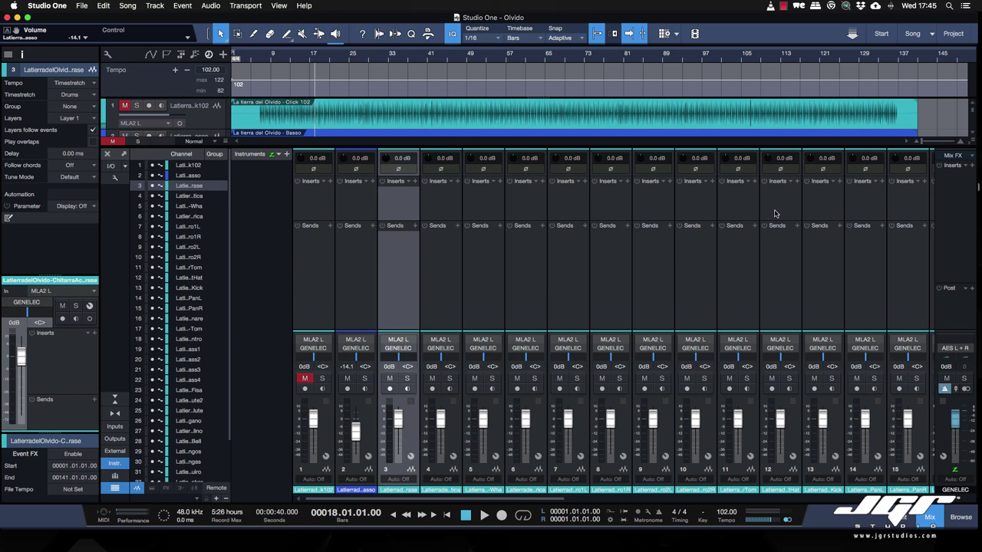
Step: Select the Click 102 channel and turn off the display of input controls in the mix console
left_click(330, 196)
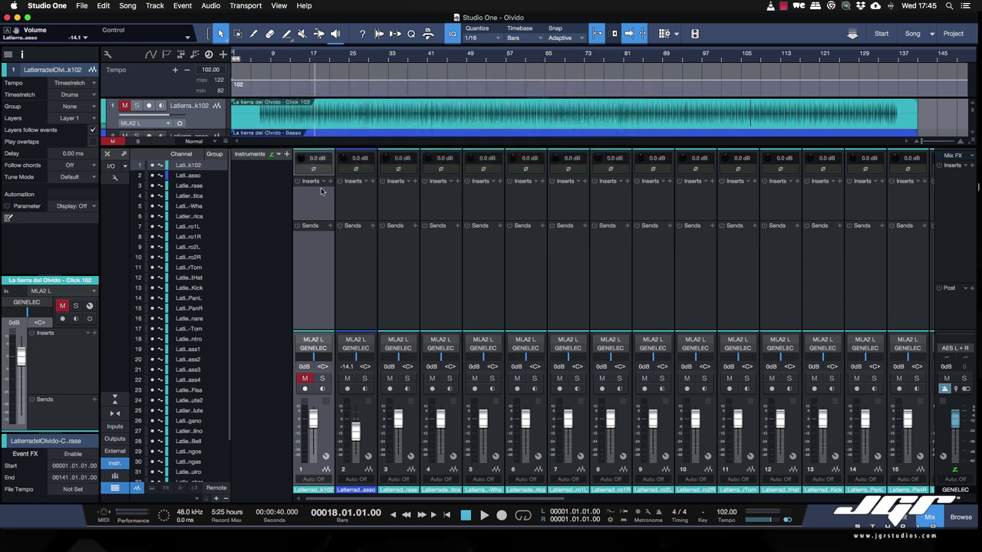
left_click(116, 178)
left_click(110, 328)
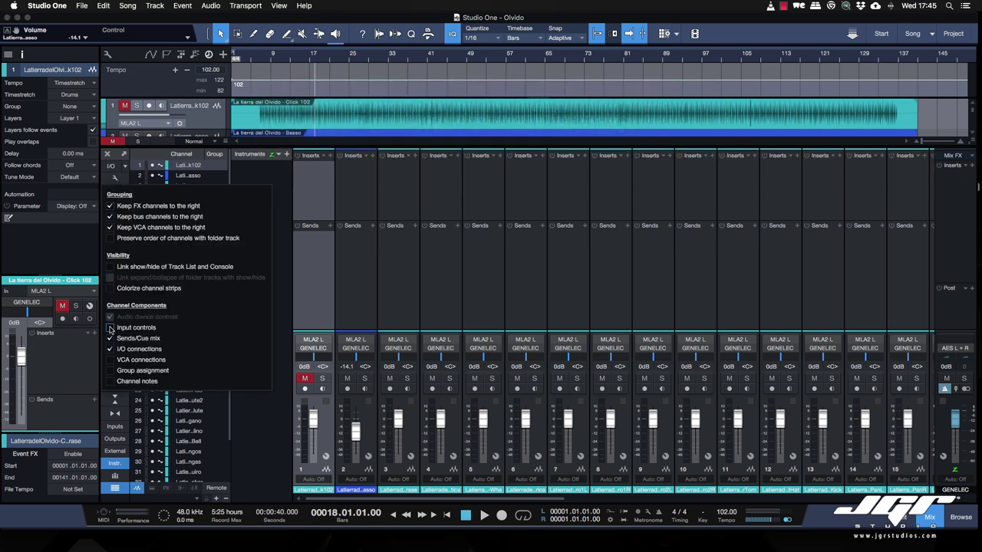
Step: Add the Fat Channel plug-in as an insert on the Click 102 channel
left_click(332, 156)
left_click(330, 156)
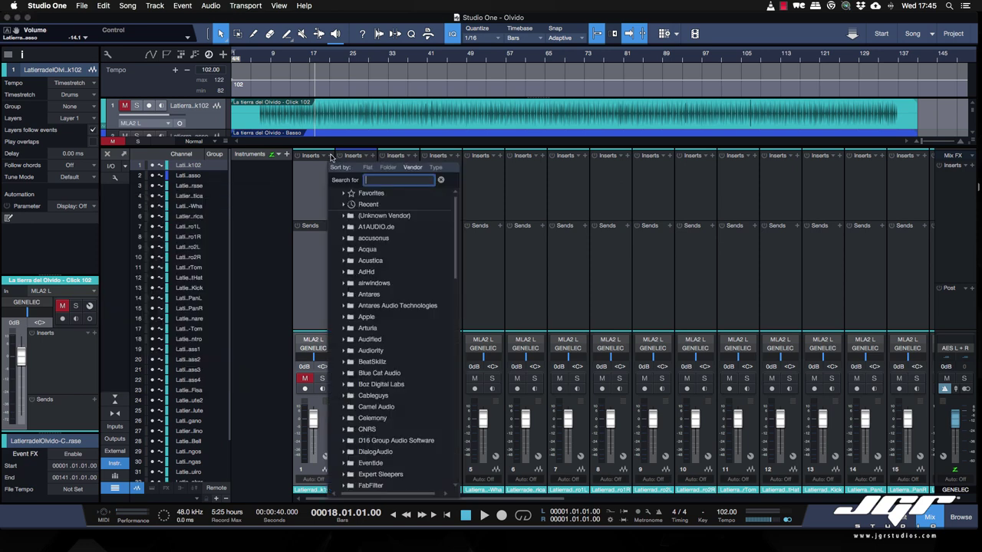
type("fat")
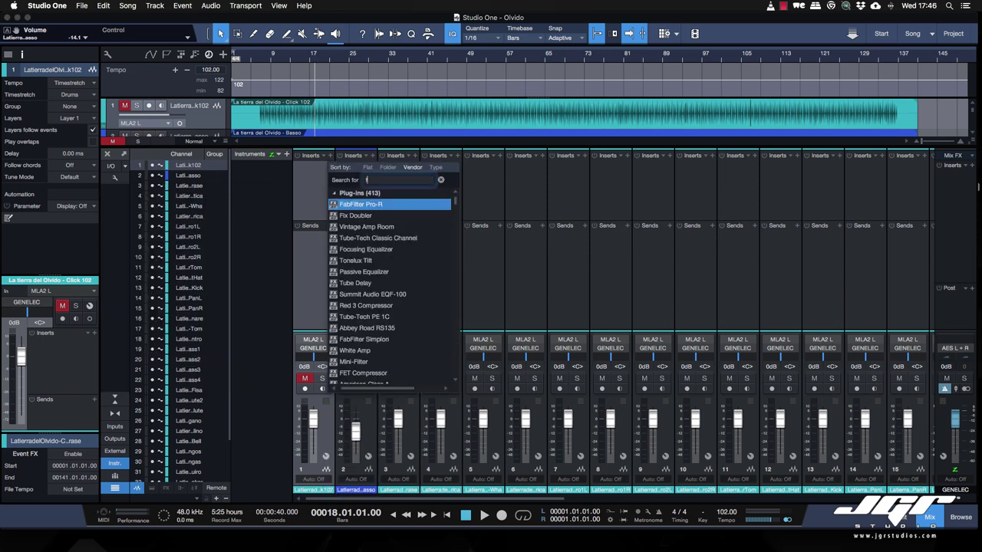
key("Return")
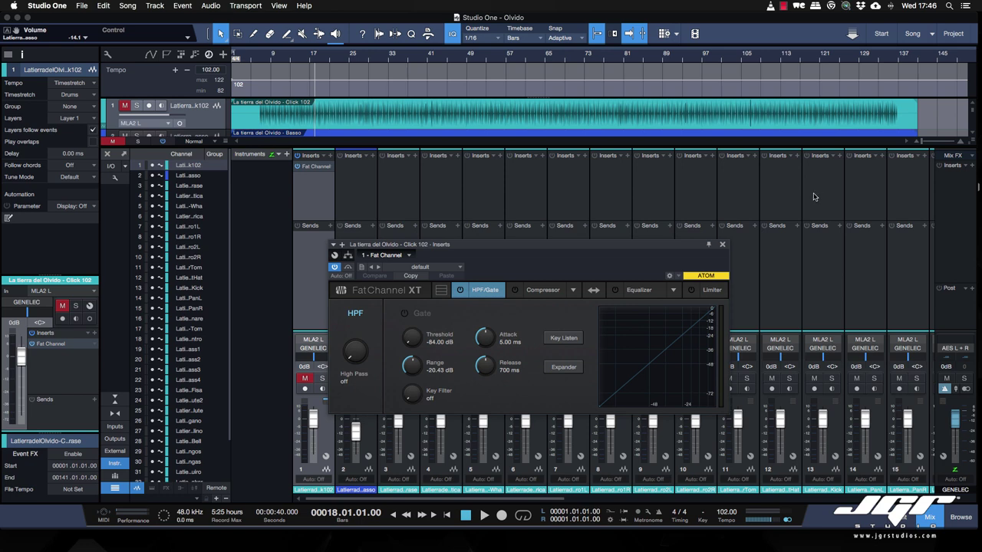
Step: Select all channels from Basso to Vox Comp 2(4) and copy the Click 102 channel's Fat Channel insert onto them
left_click(377, 193)
scroll(585, 192, "right", 10)
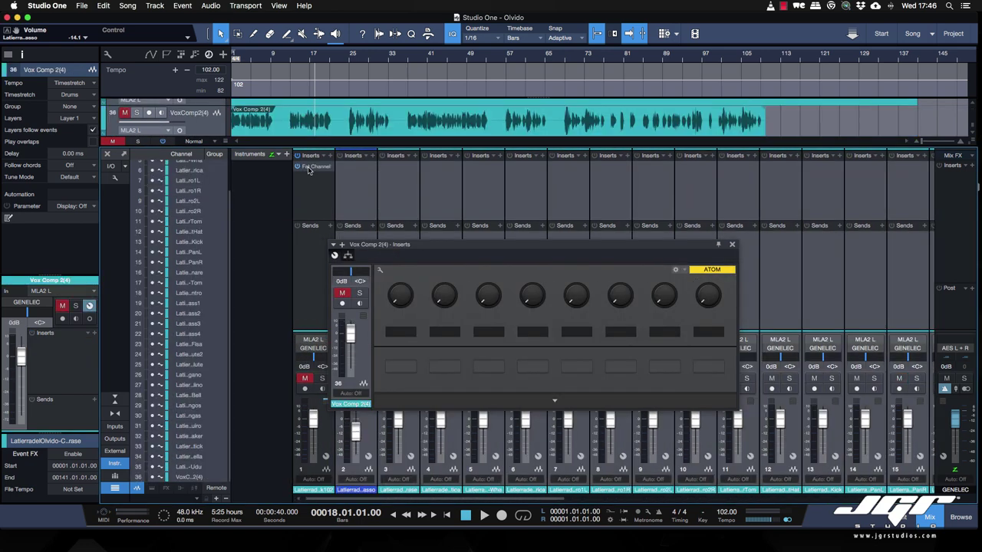
left_click_drag(314, 166, 358, 175)
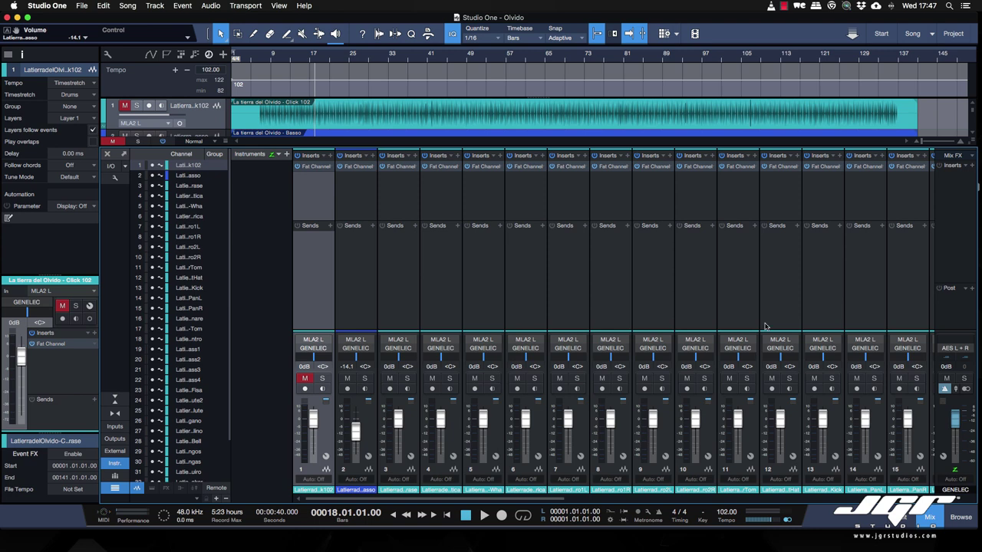
Step: Hide the mix console and widen the track list enough for the full track names
left_click(930, 517)
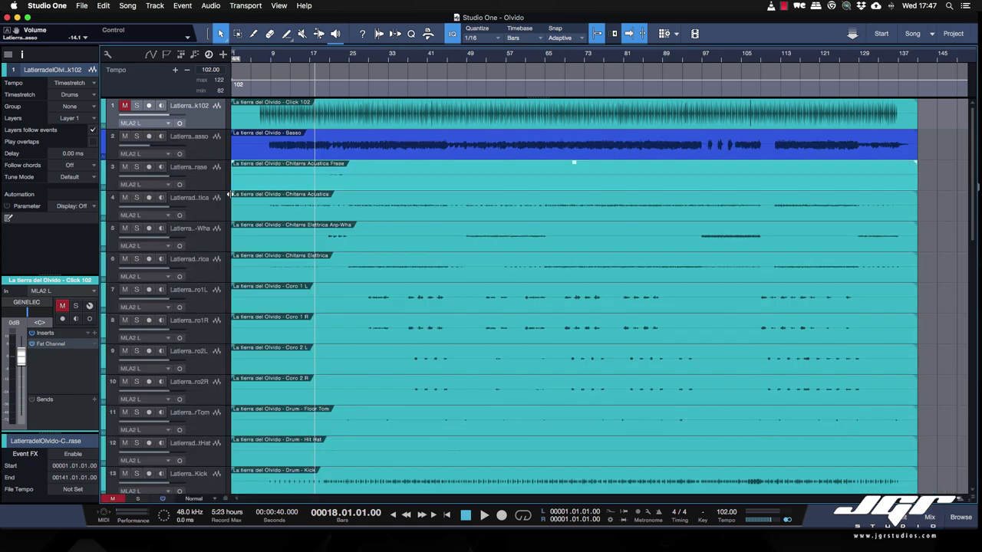
left_click_drag(231, 194, 321, 192)
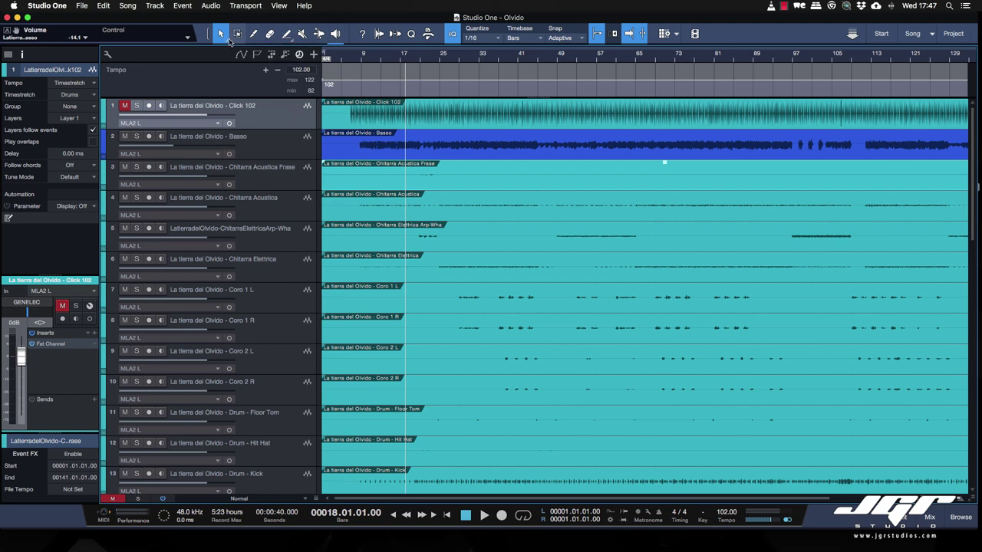
Step: Mute the Click 102 event with the Mute tool and enlarge the waveform display of all tracks
left_click(301, 33)
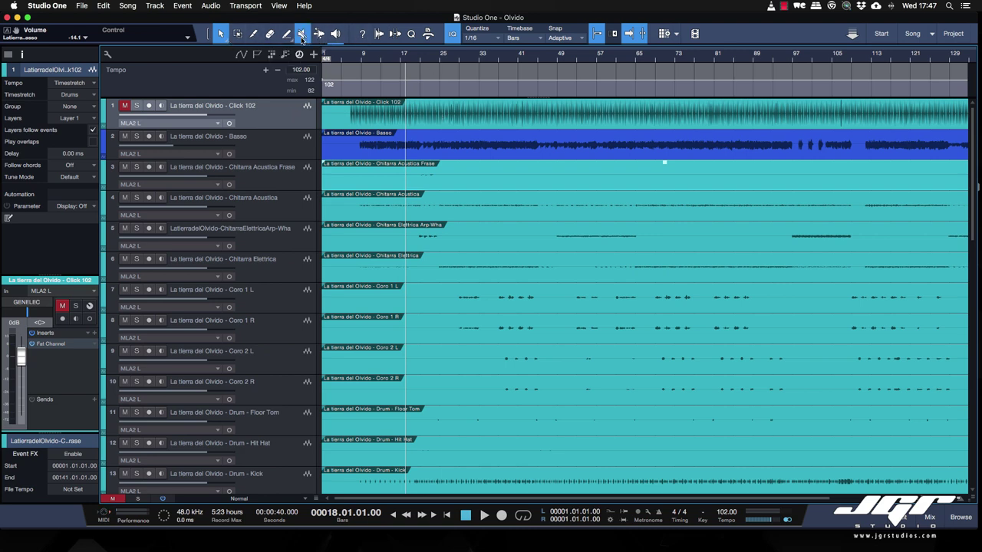
left_click(275, 147)
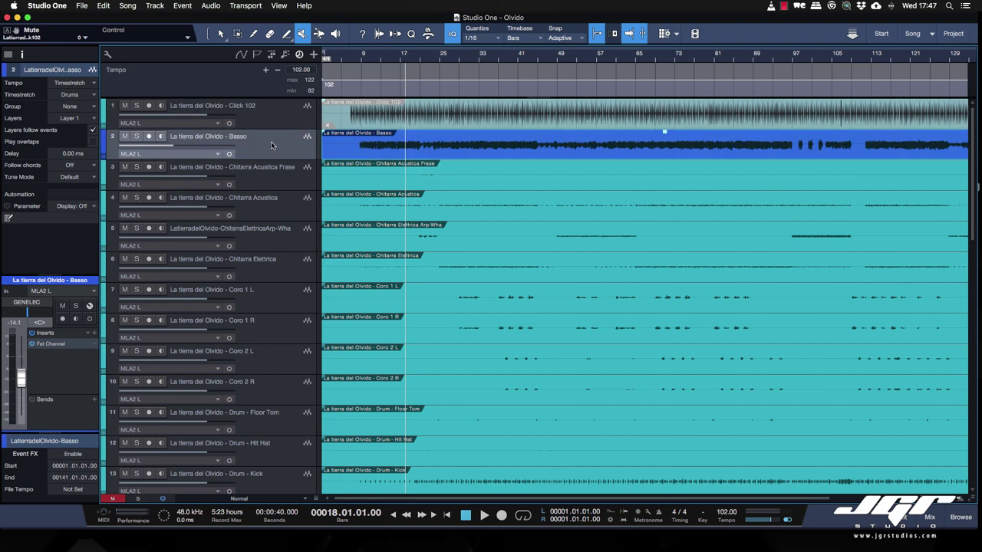
left_click(265, 181)
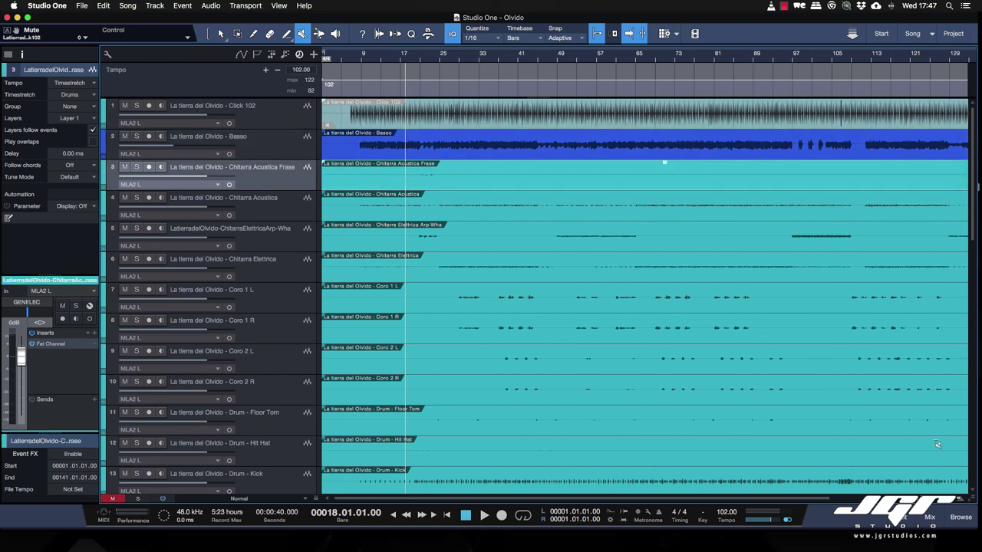
left_click_drag(973, 499, 971, 481)
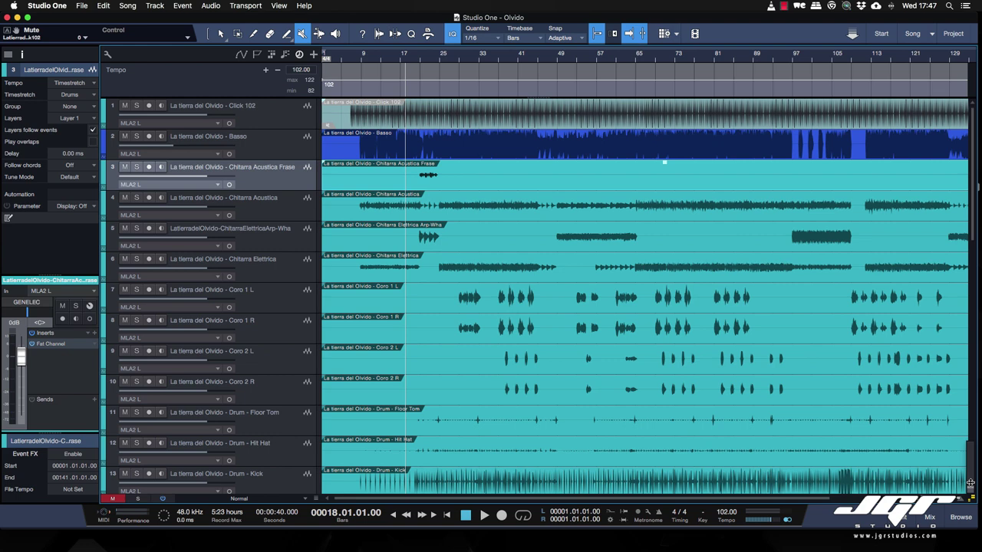
Step: Solo the Chitarra Acustica track, listen to it from bar 18, then stop and clear its solo
left_click(287, 206)
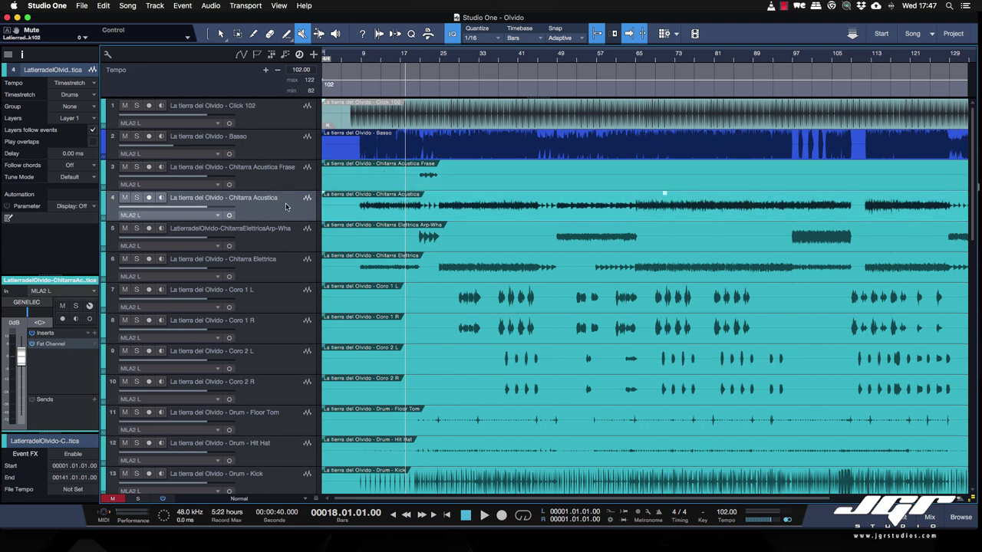
left_click(136, 198)
key("space")
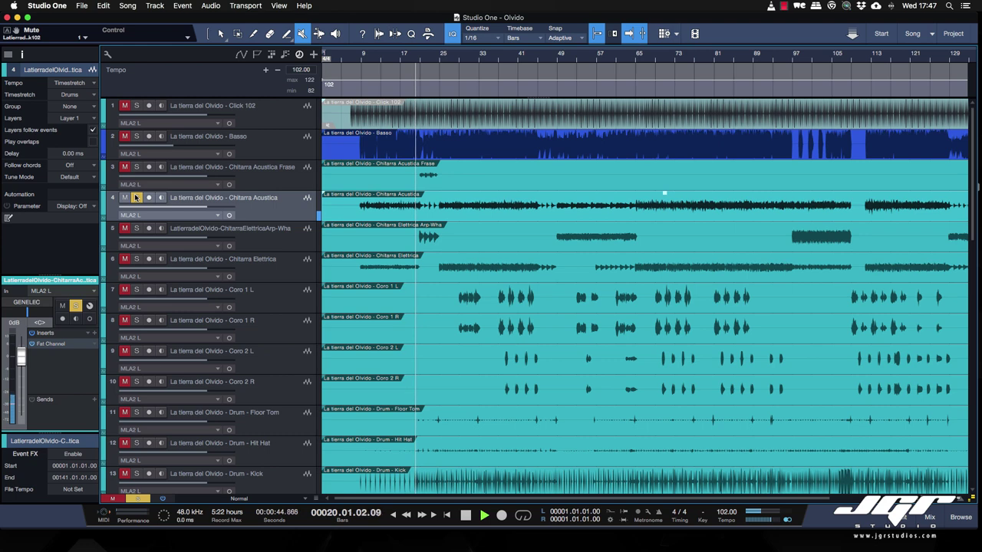
key("space")
left_click(136, 197)
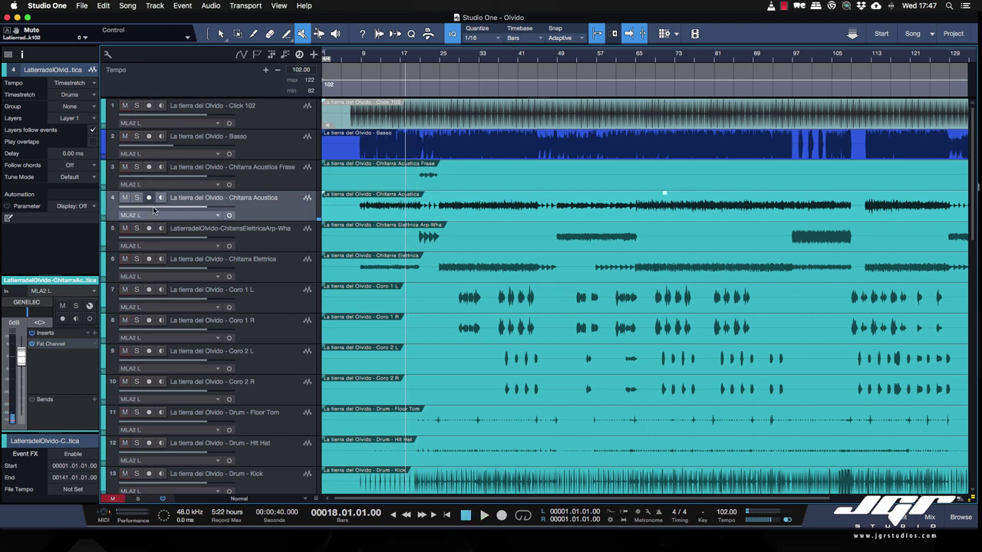
Step: Solo the Chitarra Elettrica track and listen to it from bar 18
left_click(136, 260)
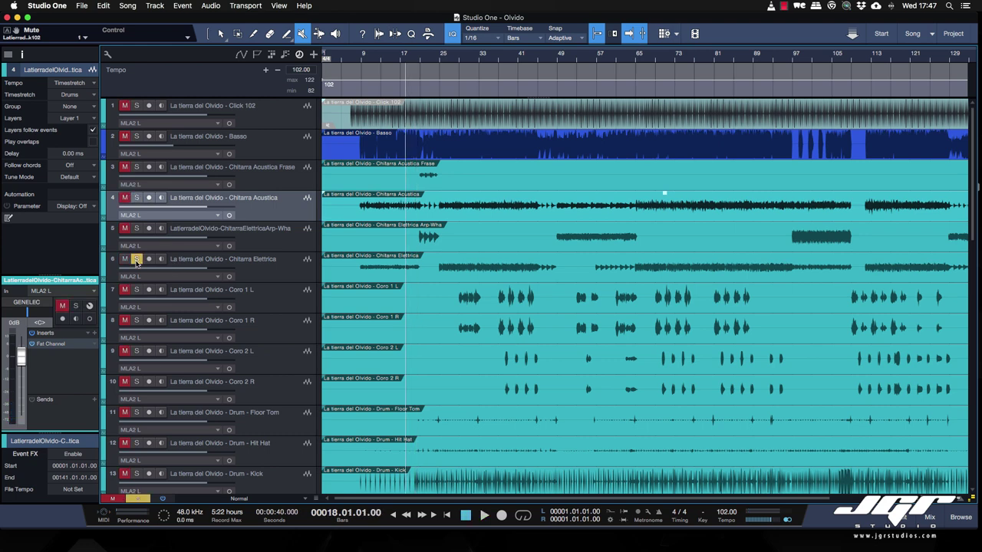
key("space")
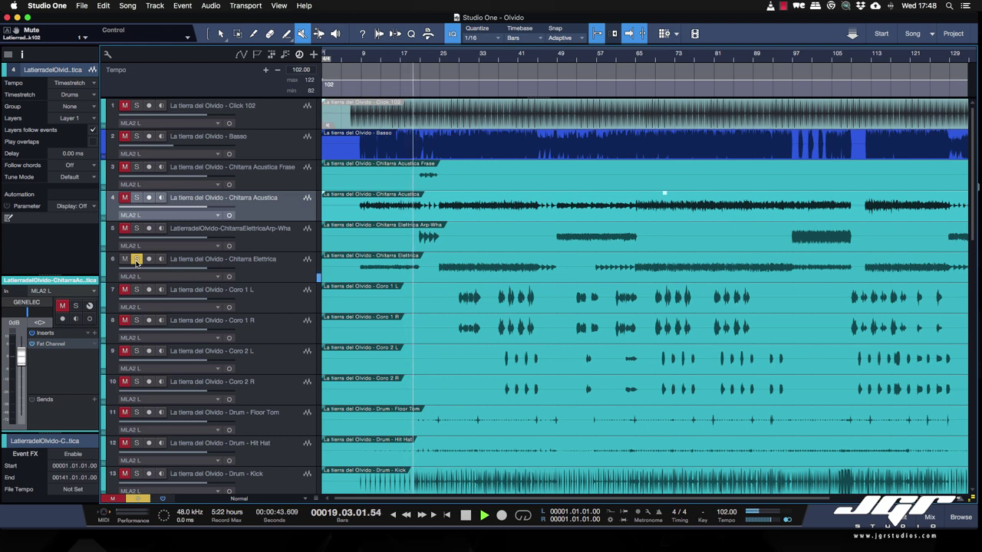
key("space")
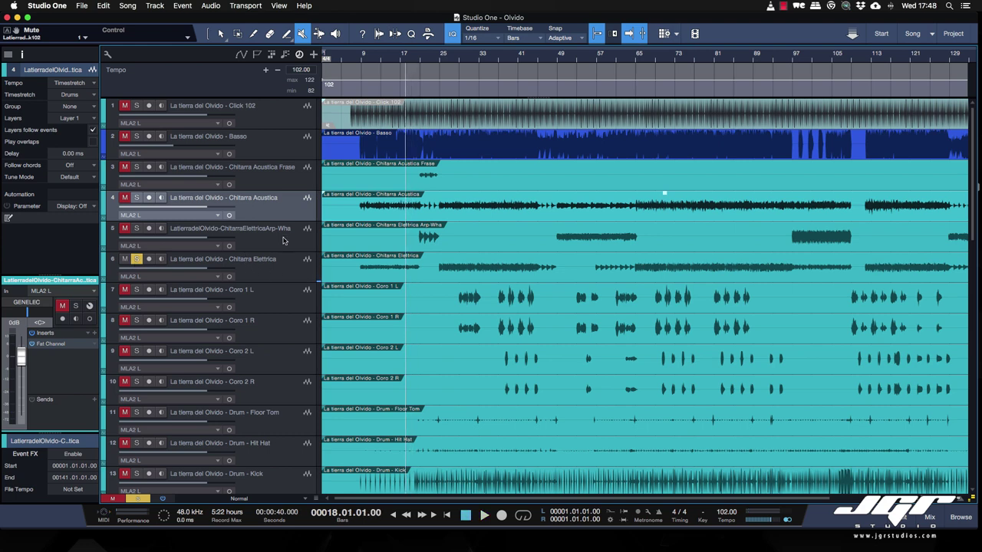
Step: Pan Chitarra Acustica to L46 and Chitarra Elettrica to R63 while playing both in solo, then stop playback and clear the solos
left_click_drag(31, 314, 12, 313)
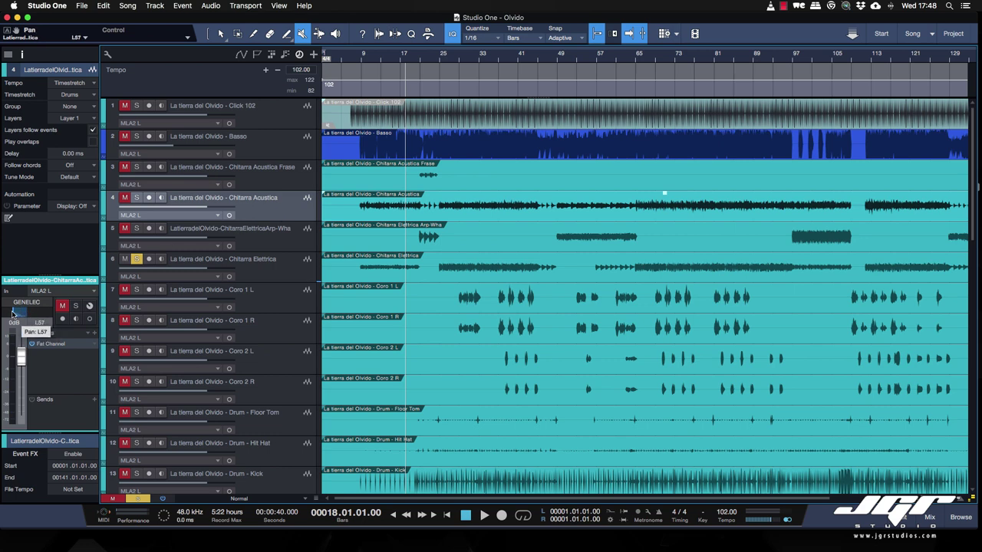
left_click(259, 271)
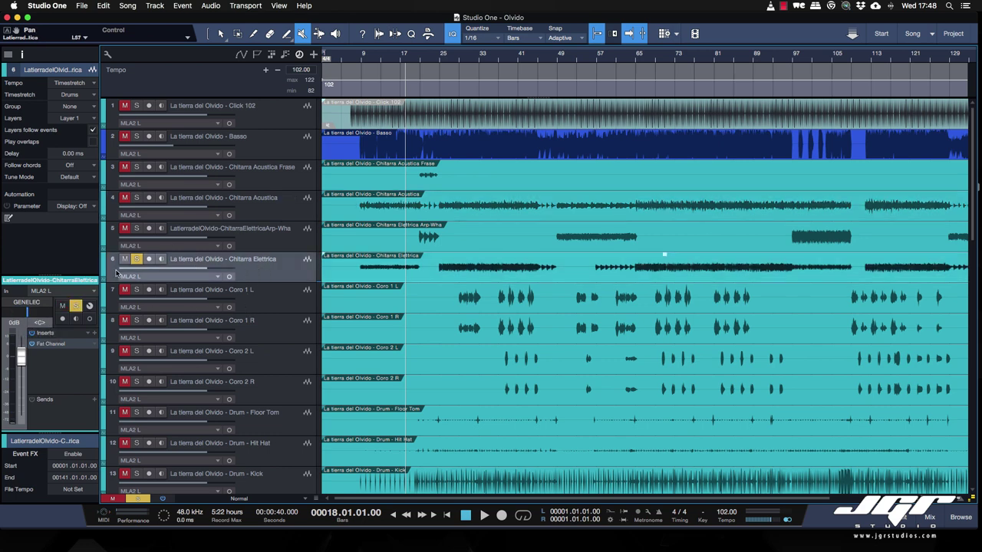
left_click_drag(39, 313, 49, 315)
scroll(135, 198, "down", 1)
key("space")
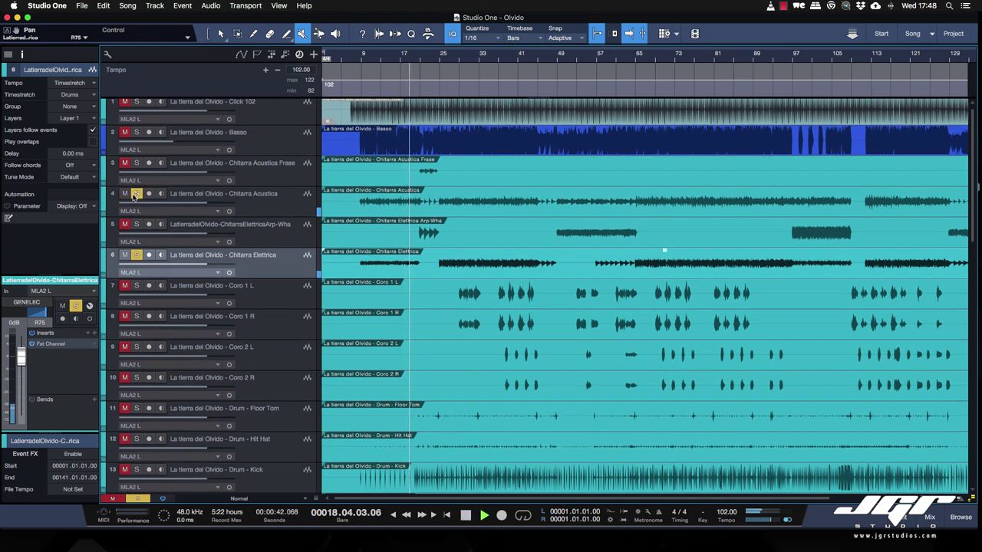
left_click_drag(48, 314, 44, 316)
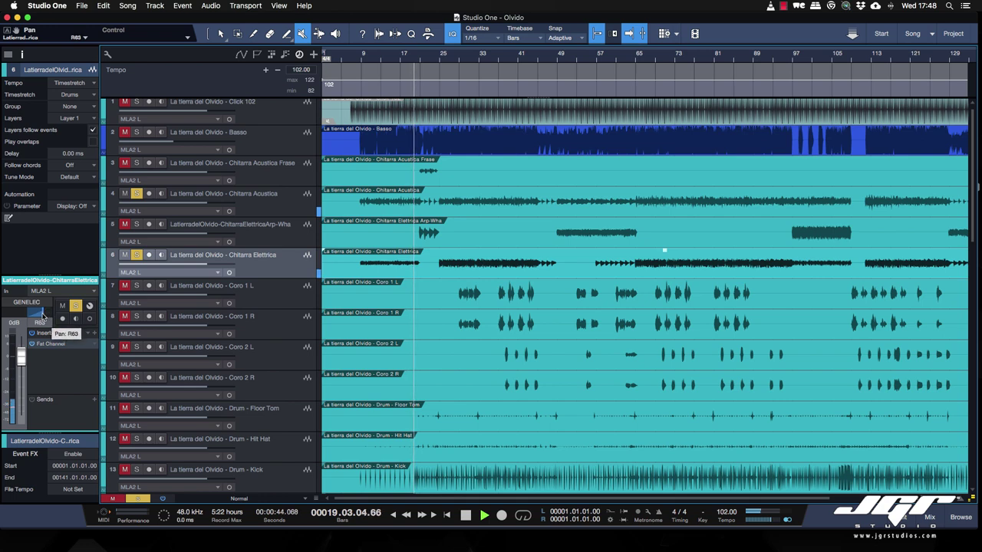
key("Up")
key("Up")
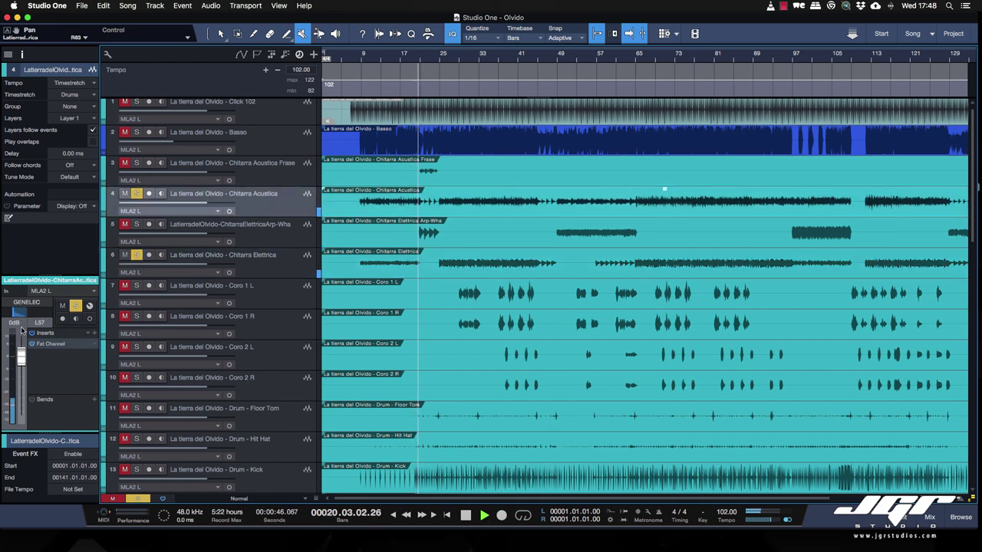
left_click_drag(20, 316, 16, 315)
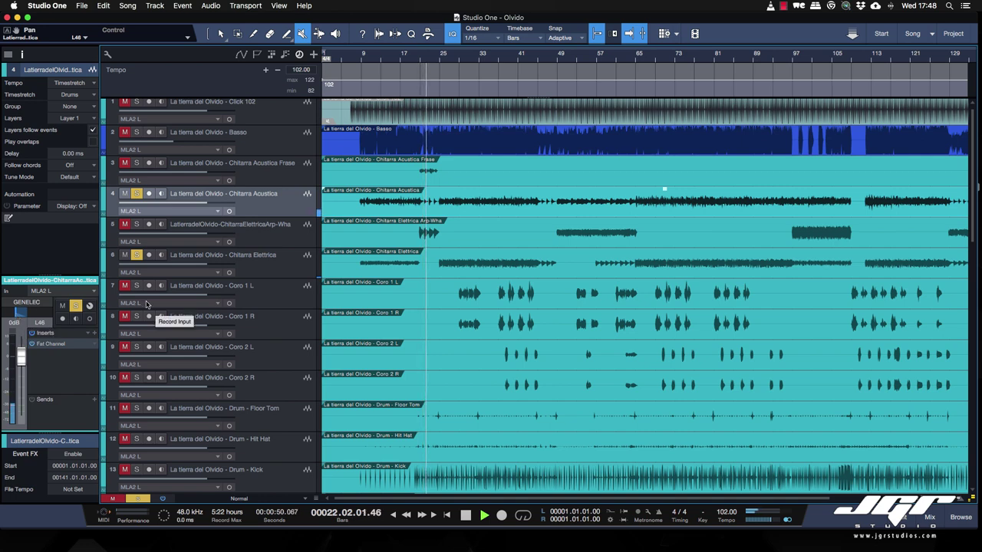
key("space")
left_click(136, 255)
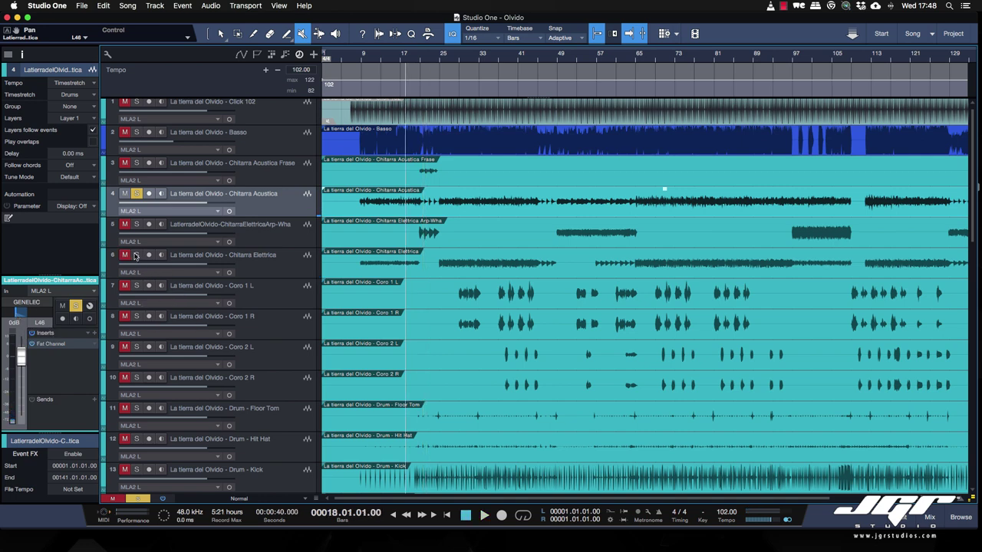
left_click(136, 196)
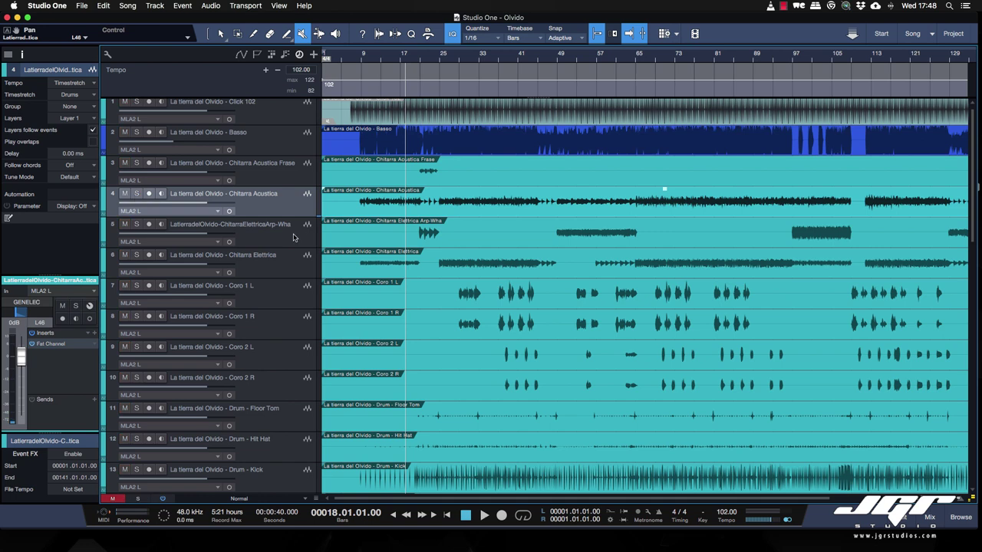
Step: Move the ChitarraElettricaArp-Wha track directly below the Chitarra Elettrica track
left_click(281, 242)
left_click_drag(280, 234, 280, 272)
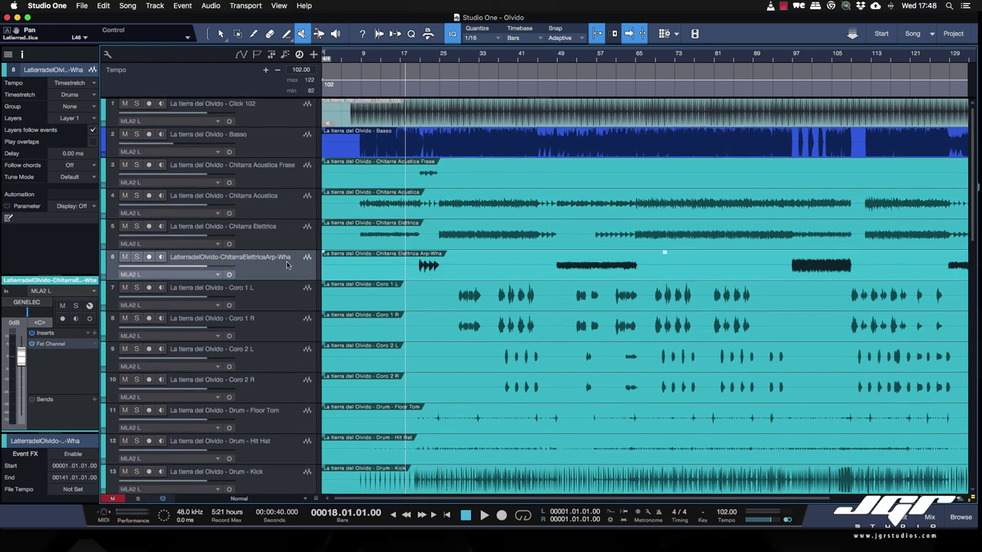
scroll(281, 180, "up", 1)
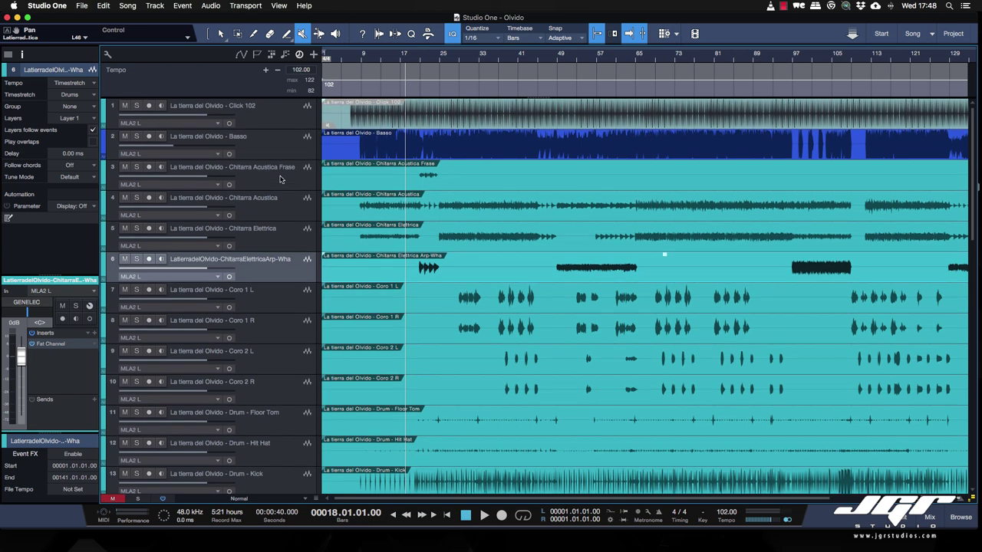
Step: Colour the four guitar tracks, from Chitarra Acustica Frase to ChitarraElettricaArp-Wha, red
left_click(280, 179, "shift")
left_click(107, 169)
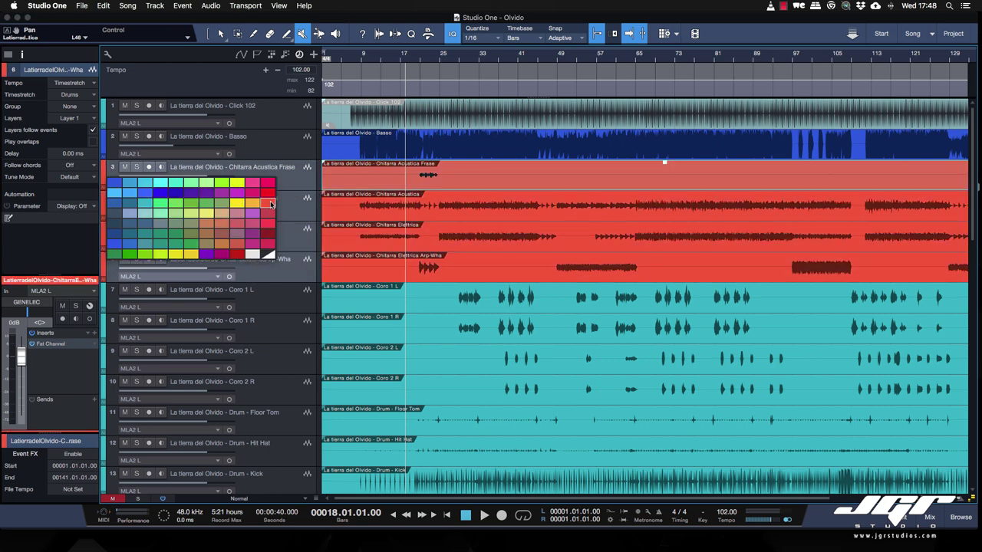
left_click(271, 204)
Step: Pack the four selected guitar tracks into a folder and name it Guitars
right_click(283, 178)
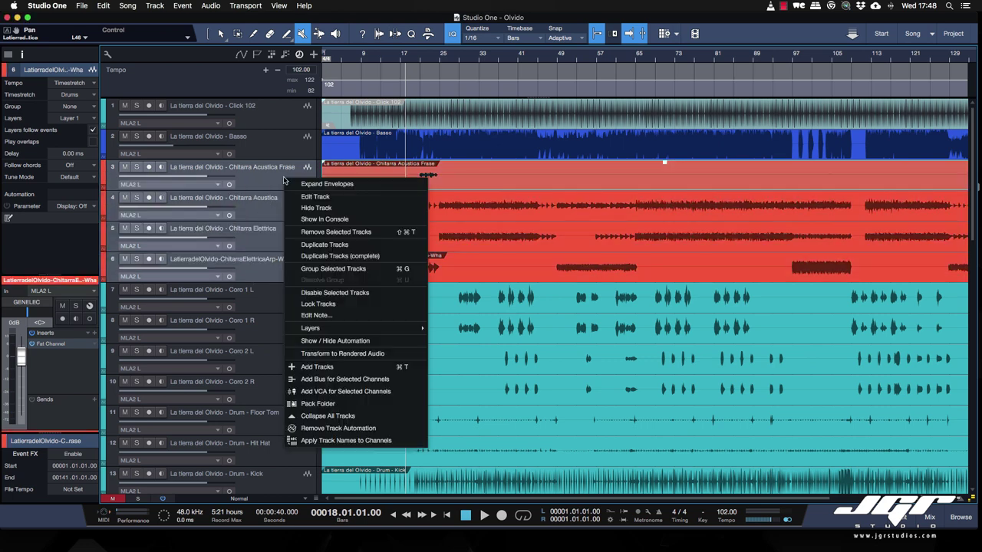
left_click(328, 405)
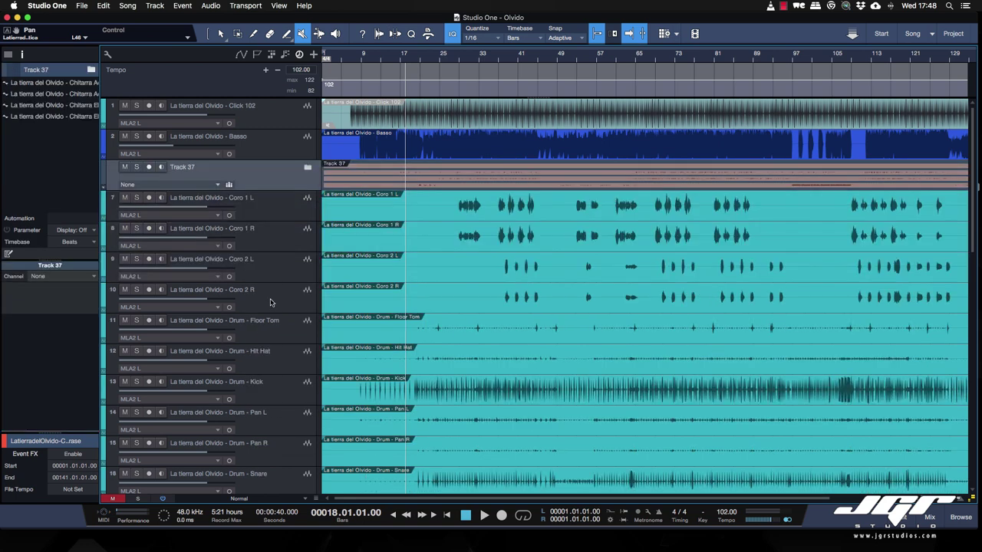
double_click(183, 169)
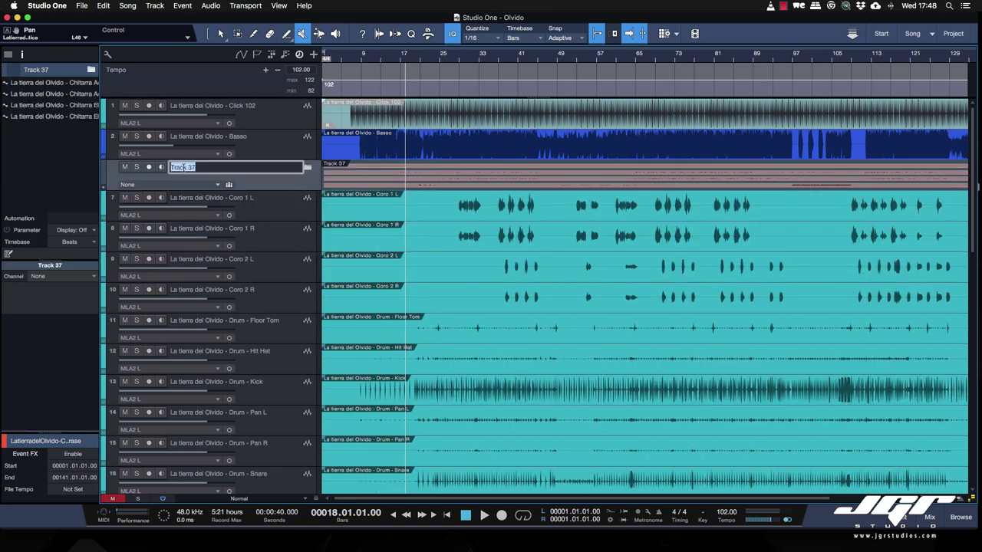
type("Guitars")
Step: Pan the Coro L tracks left and the Coro R tracks right, with Coro 1 R hard right and Coro 2 R at R99
left_click(283, 210)
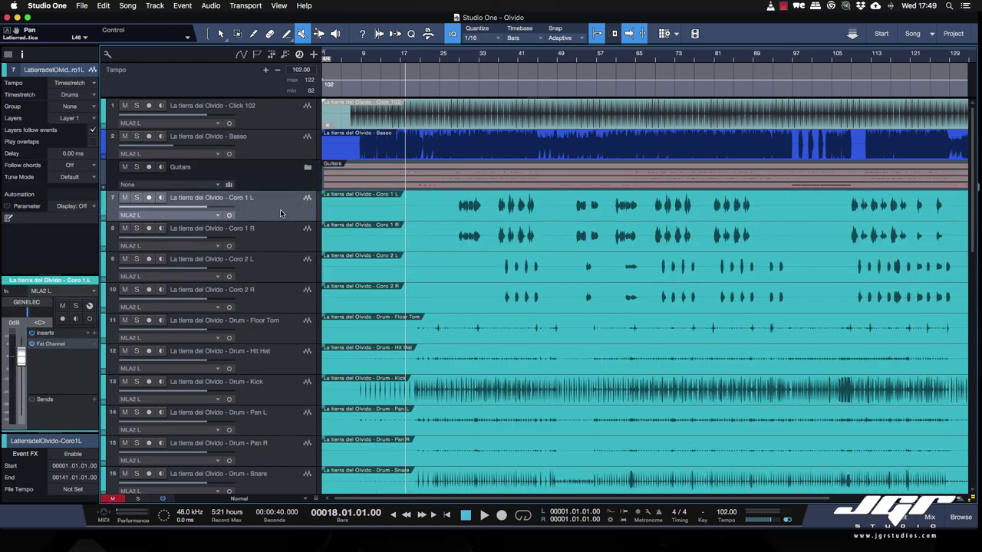
key("Down")
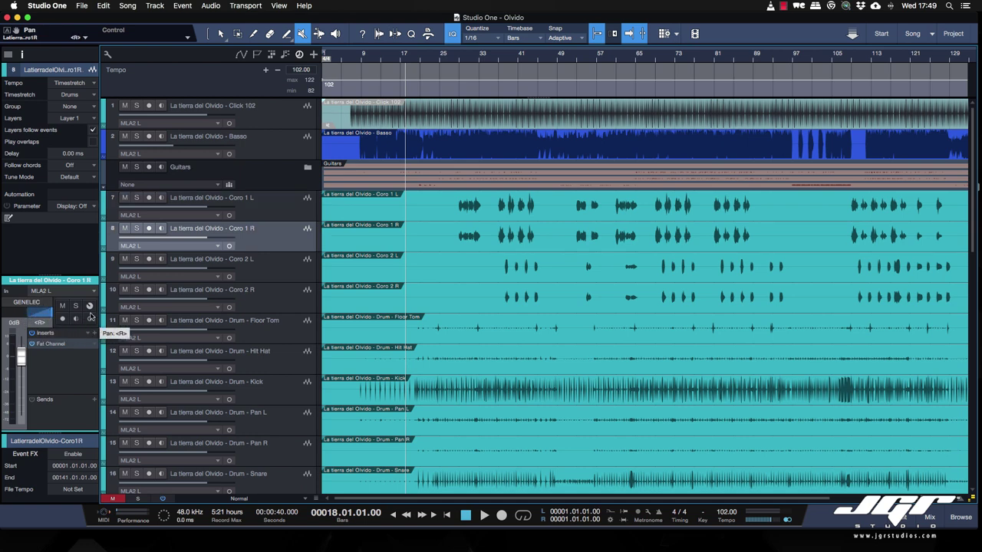
left_click(227, 281)
left_click_drag(24, 312, 78, 316)
Step: Pack the four Coro tracks, from Coro 1 L to Coro 2 R, into a green folder named Coro
left_click(273, 298)
left_click(284, 208)
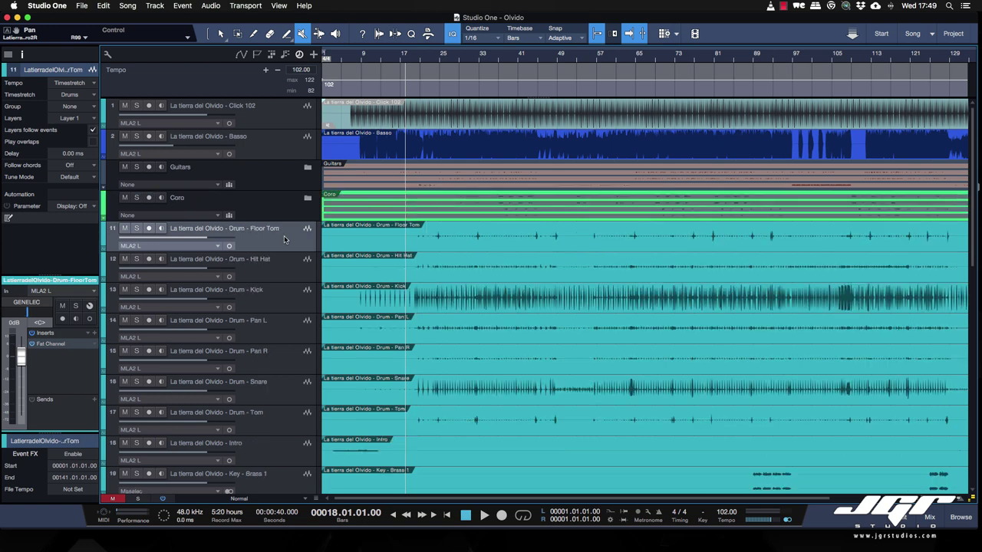
Step: Pan the Drum - Pan L track to the left and the Drum - Pan R track hard right
scroll(283, 260, "down", 1)
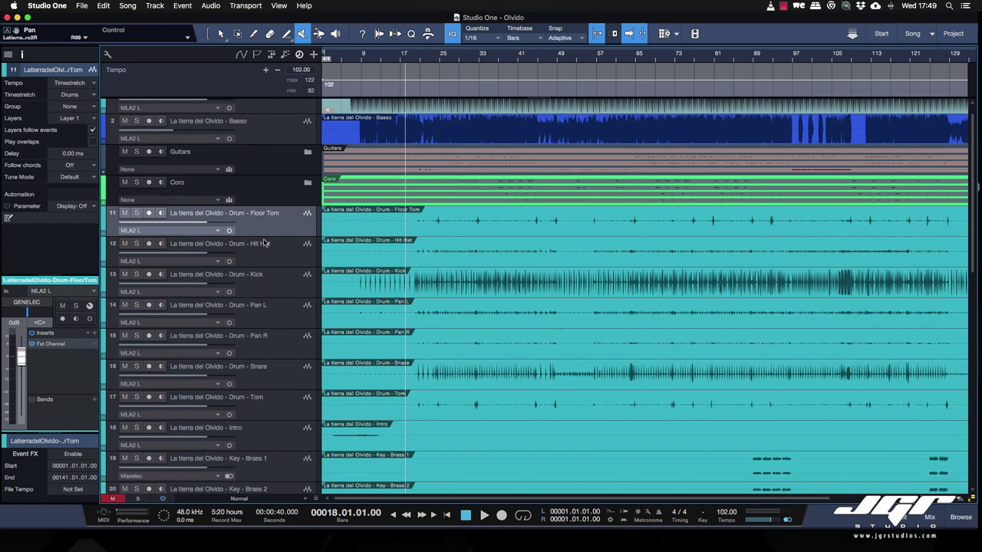
left_click(274, 256)
left_click(279, 285)
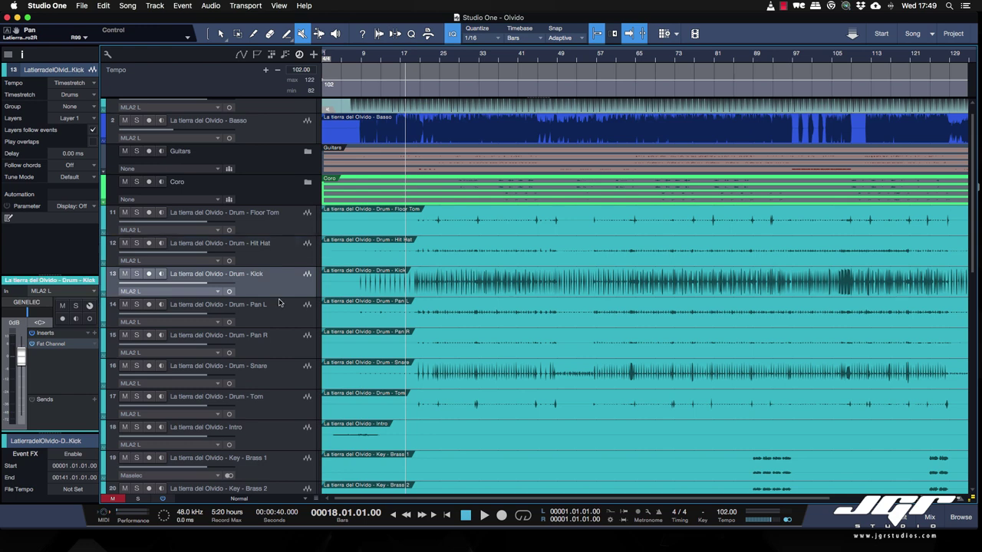
left_click(282, 320)
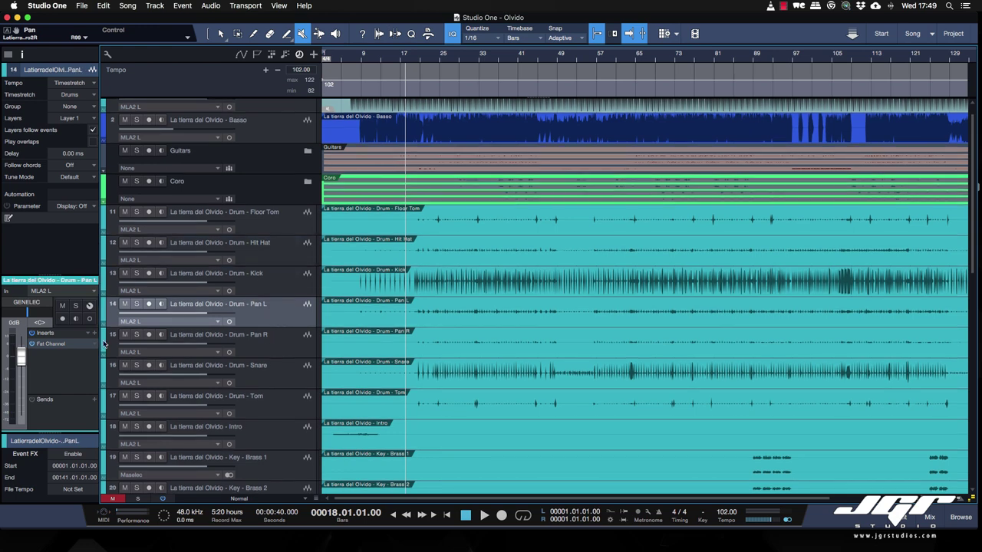
left_click_drag(29, 311, 89, 312)
key("Down")
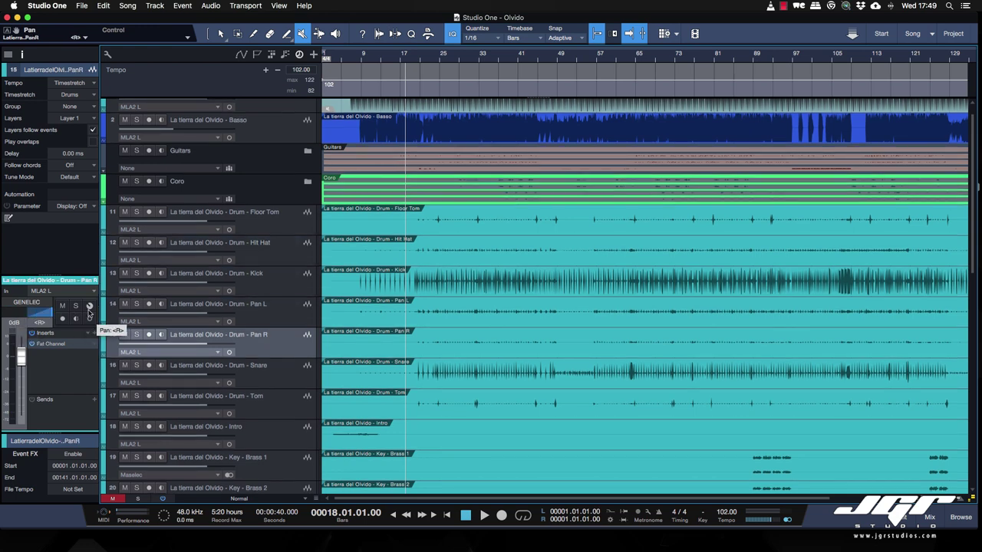
Step: Move the Drum - Tom track directly below the Drum - Floor Tom track
left_click(278, 381)
left_click(274, 407)
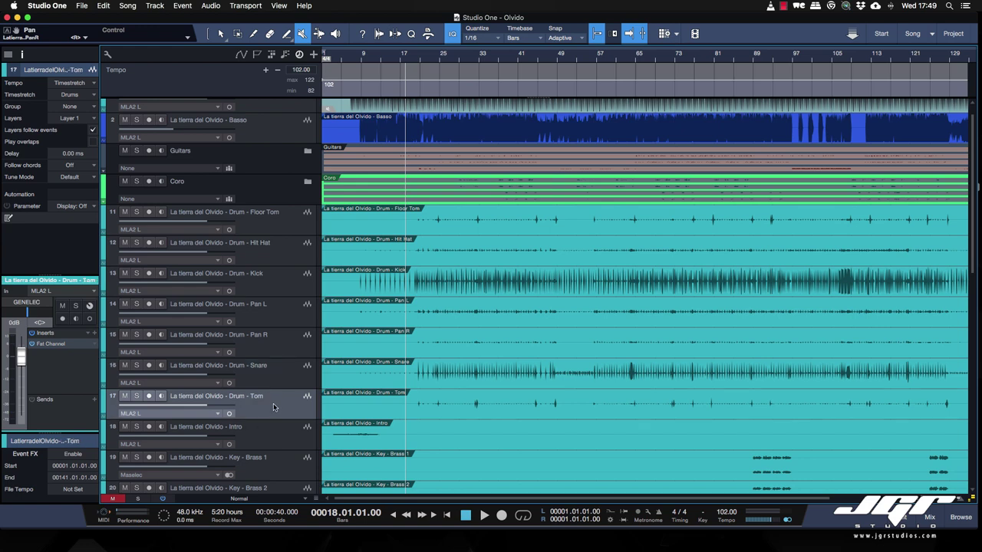
left_click_drag(271, 408, 276, 240)
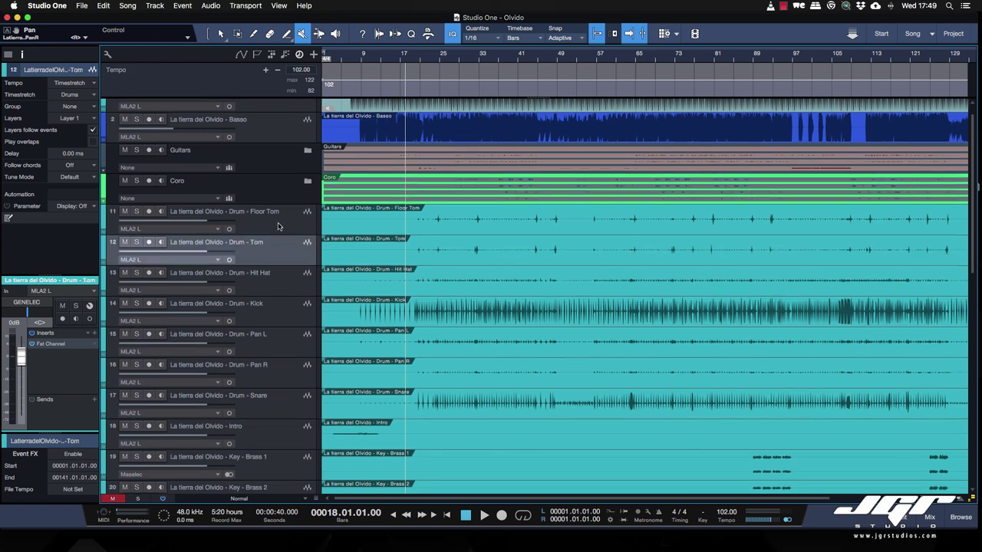
Step: Pack the seven drum tracks, from Floor Tom to Snare, into a folder and colour it purple
key("Up")
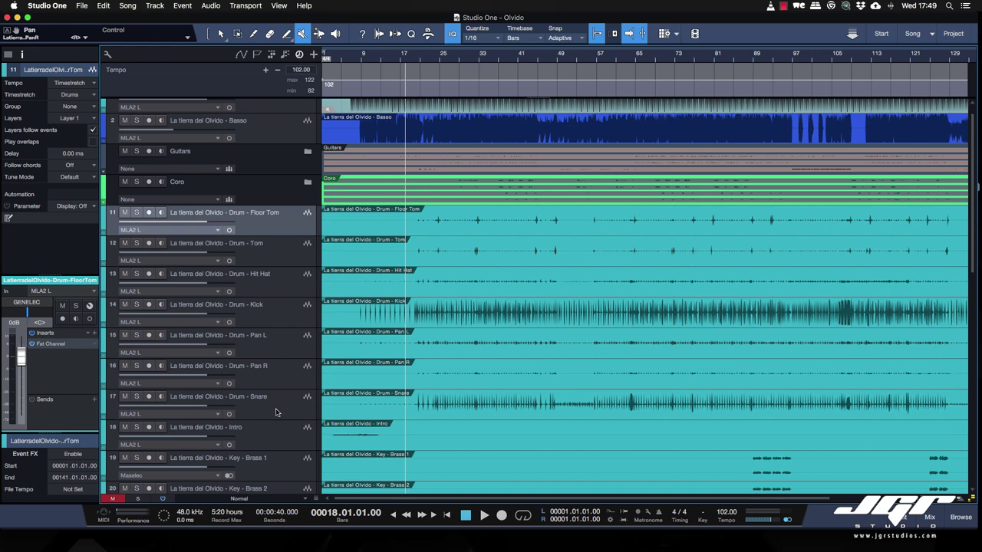
left_click(276, 413, "shift")
right_click(276, 413)
left_click(322, 415)
left_click(103, 231)
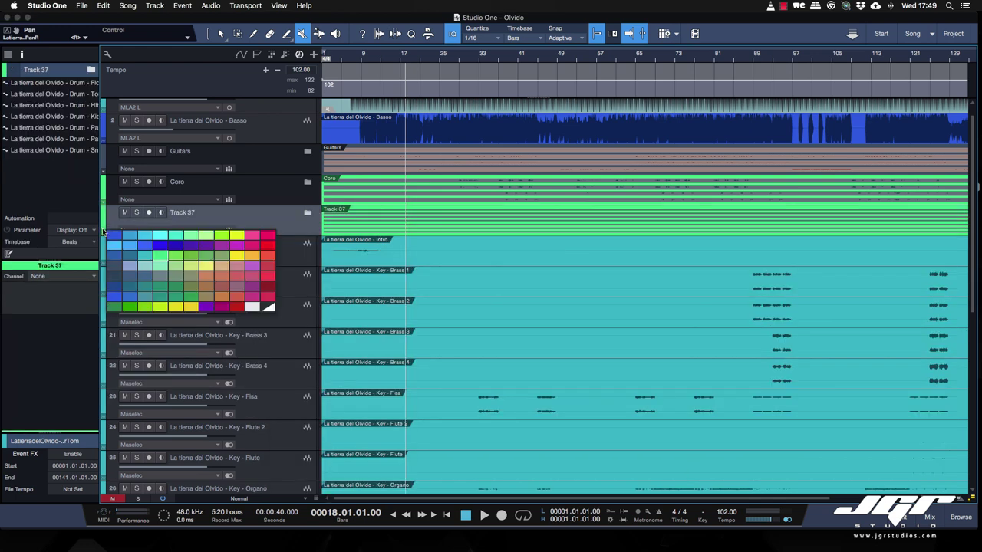
left_click(218, 246)
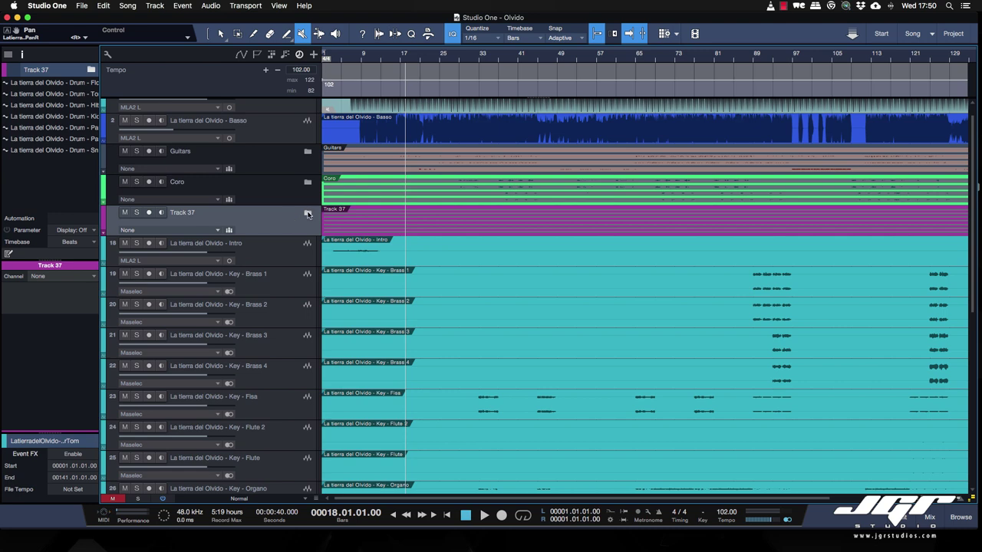
Step: Colour the Intro track yellow
scroll(308, 214, "down", 3)
left_click(277, 192)
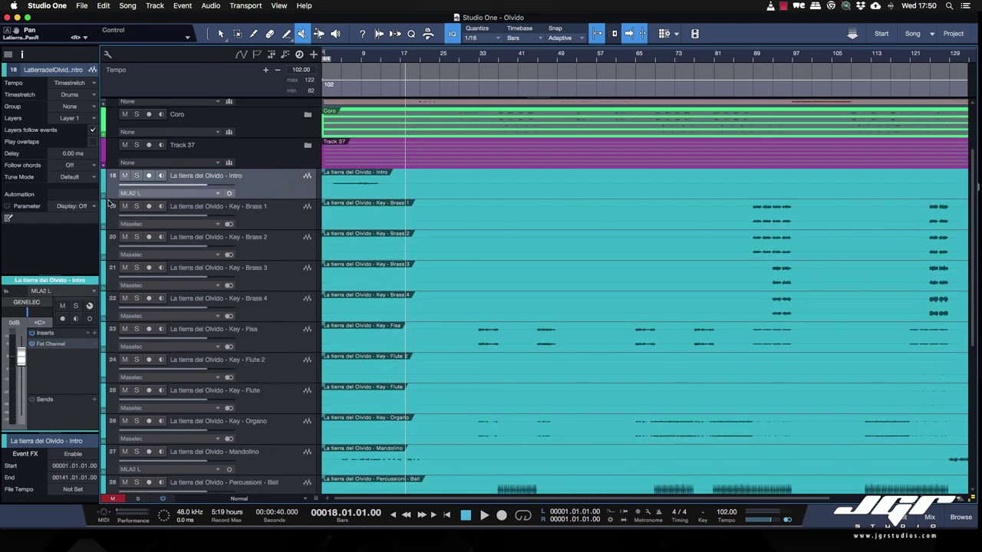
left_click(104, 184)
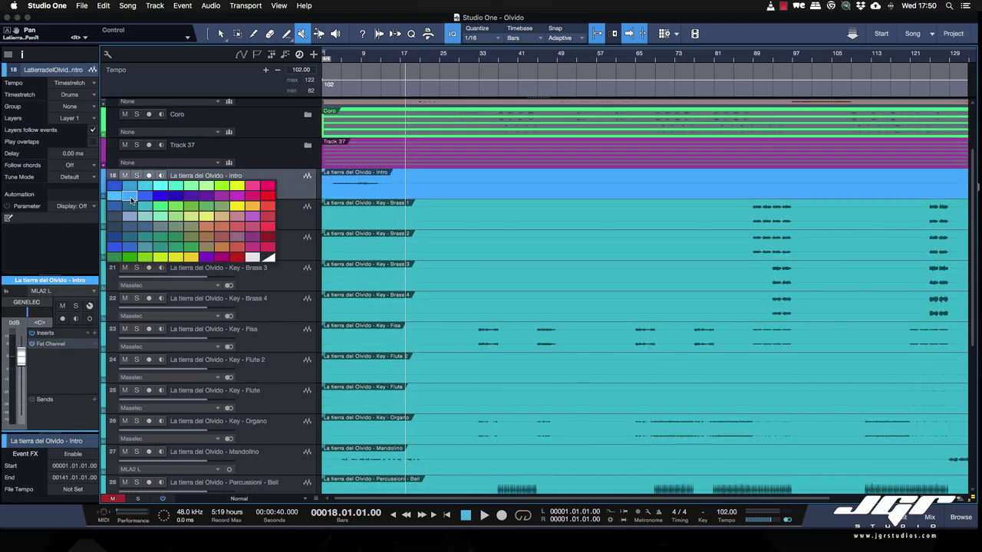
left_click(207, 217)
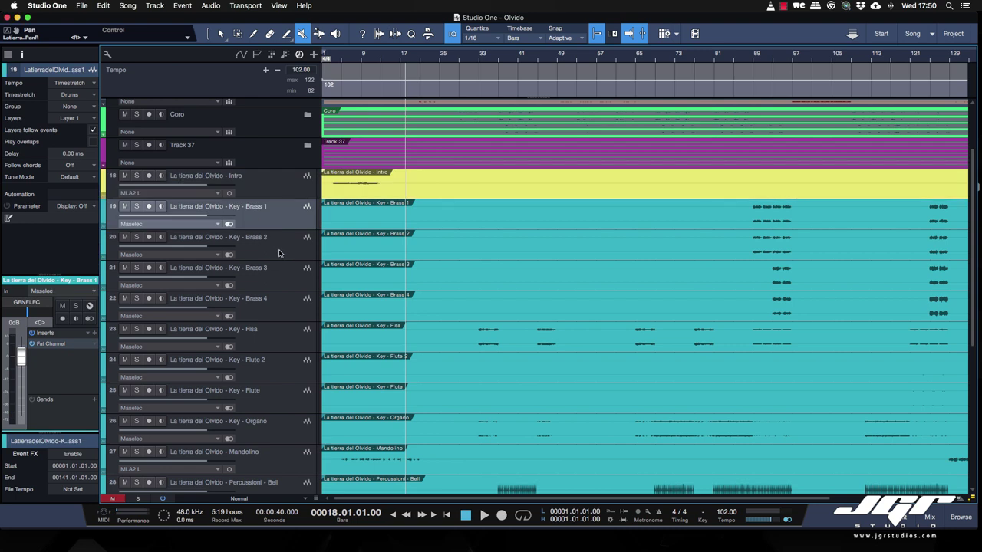
Step: Colour the four Key - Brass tracks red and pack them into a folder named Brass
left_click(280, 299)
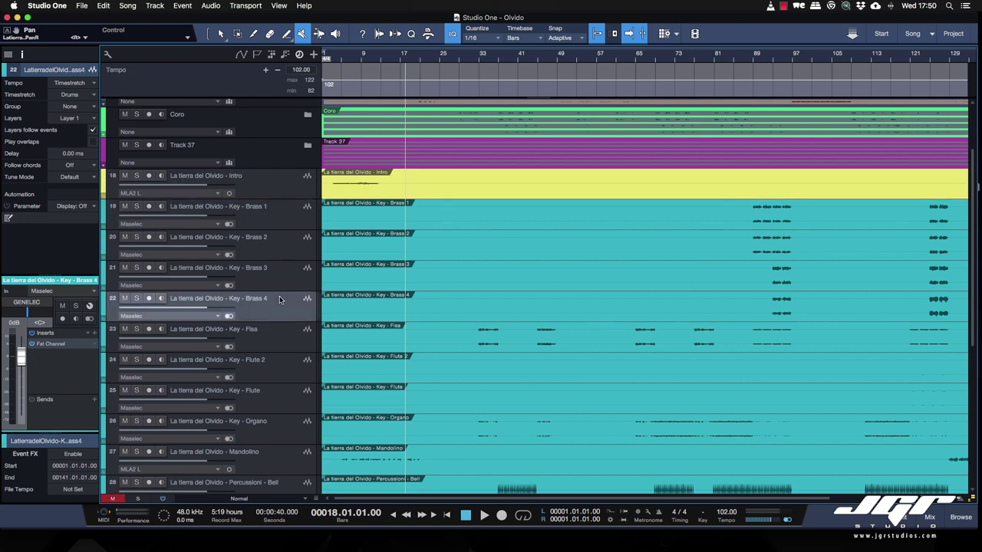
left_click(115, 219, "shift")
left_click(105, 216)
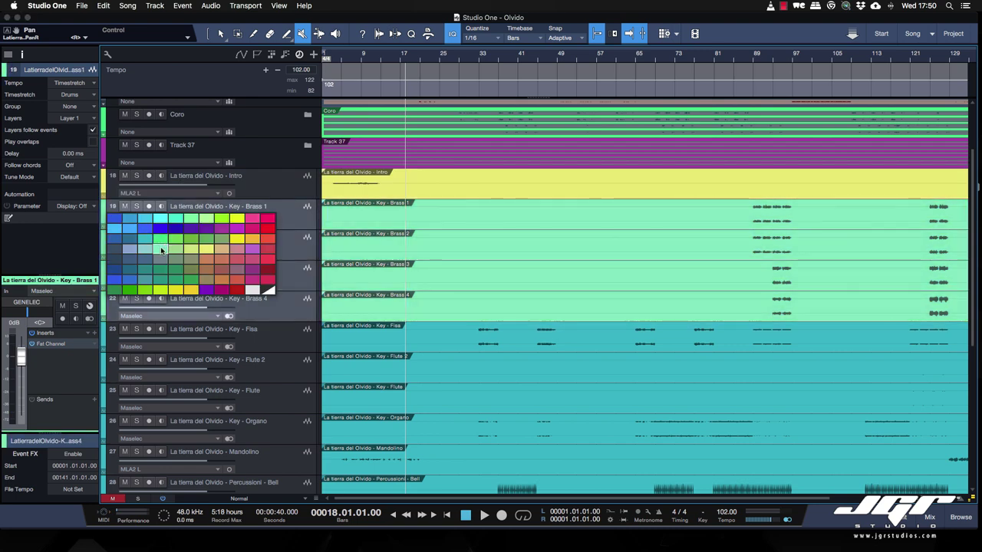
left_click(154, 234)
left_click(105, 217)
left_click(230, 225)
Step: Move the Key - Fisa track above the Brass folder and colour the two Key - Flute tracks blue
scroll(283, 252, "down", 1)
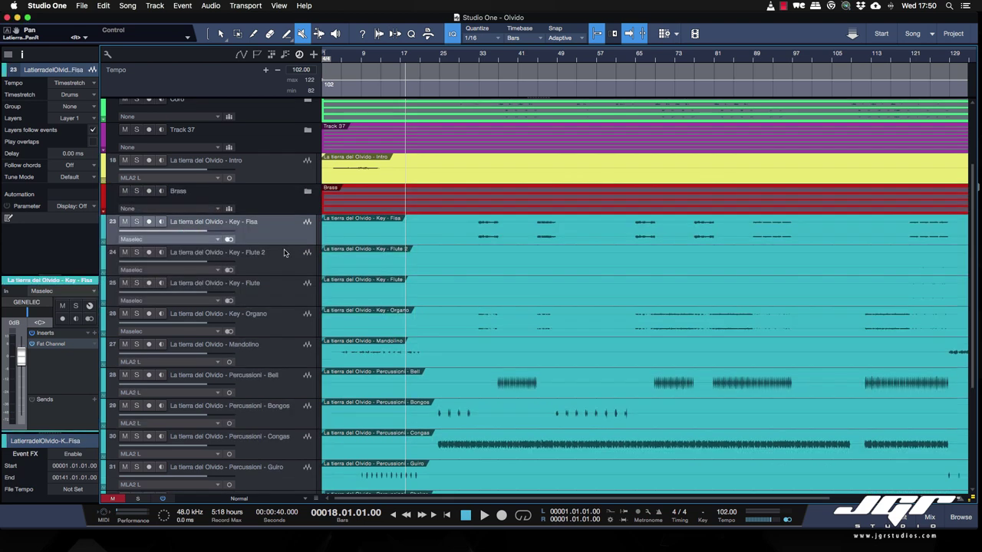
left_click_drag(280, 239, 274, 182)
left_click(275, 260)
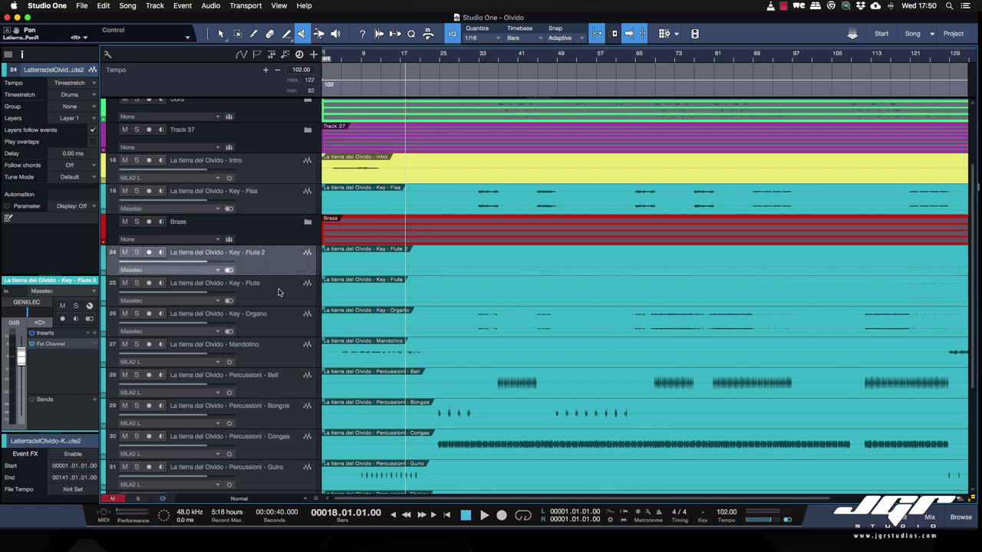
left_click(278, 293, "shift")
left_click(104, 261)
left_click(110, 263)
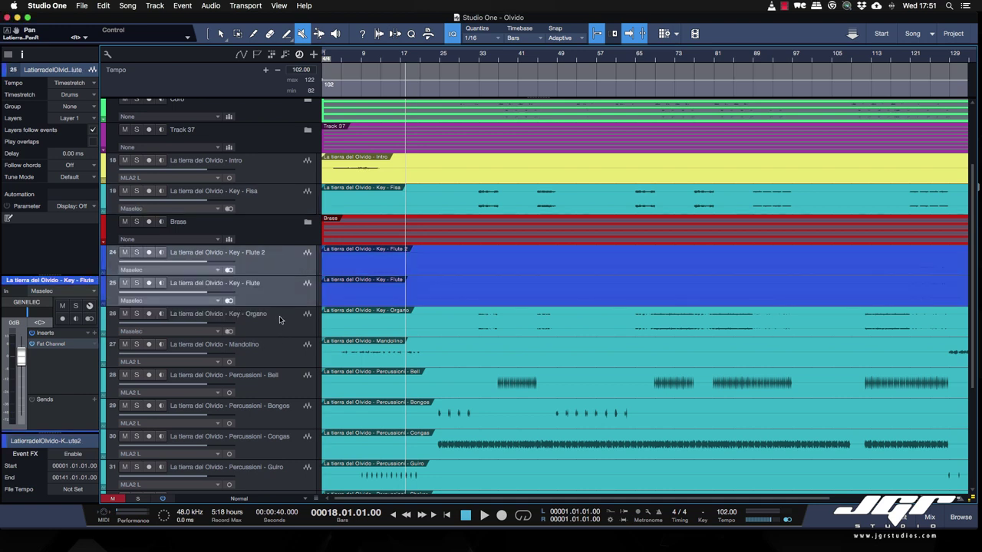
Step: Colour Key - Organo magenta and Key - Fisa pink, and place Key - Organo directly below Key - Fisa
left_click(102, 323)
left_click(105, 323)
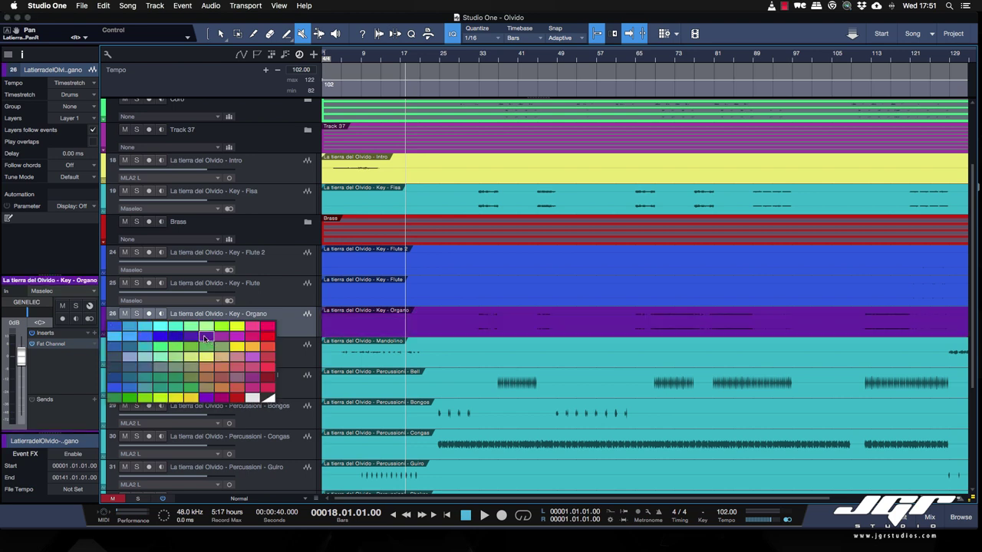
left_click(249, 338)
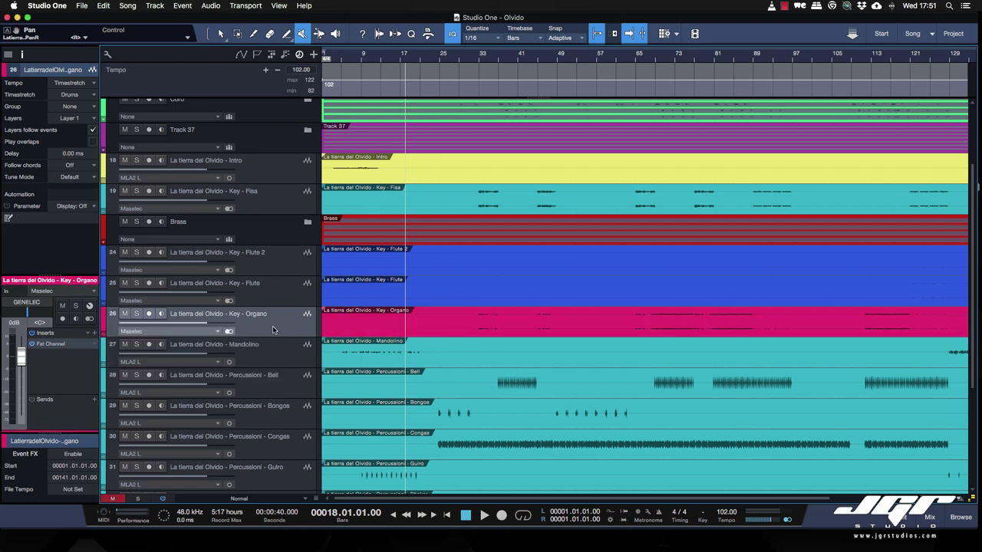
left_click_drag(254, 204, 253, 203)
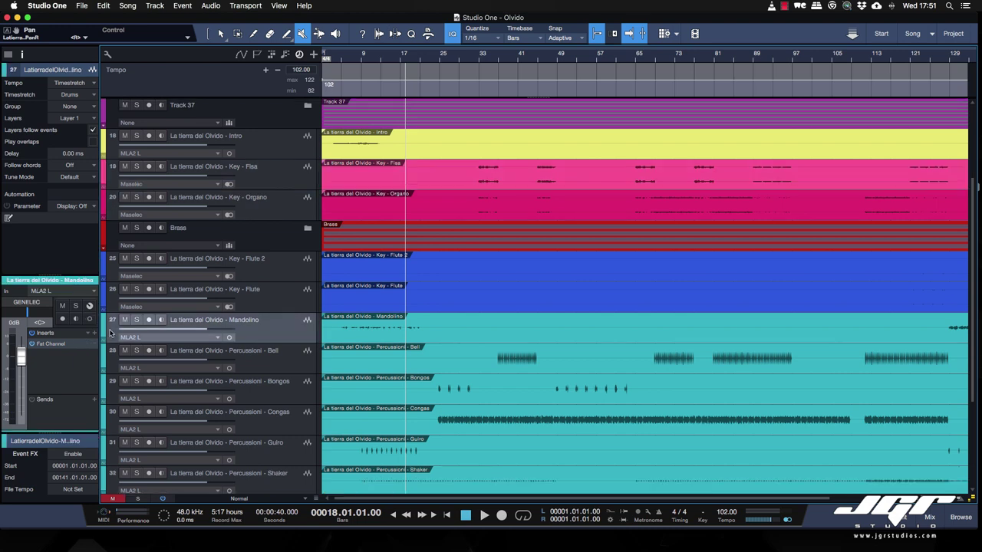
Step: Recolour the Mandolino track and move it up into the Guitars folder
left_click(105, 332)
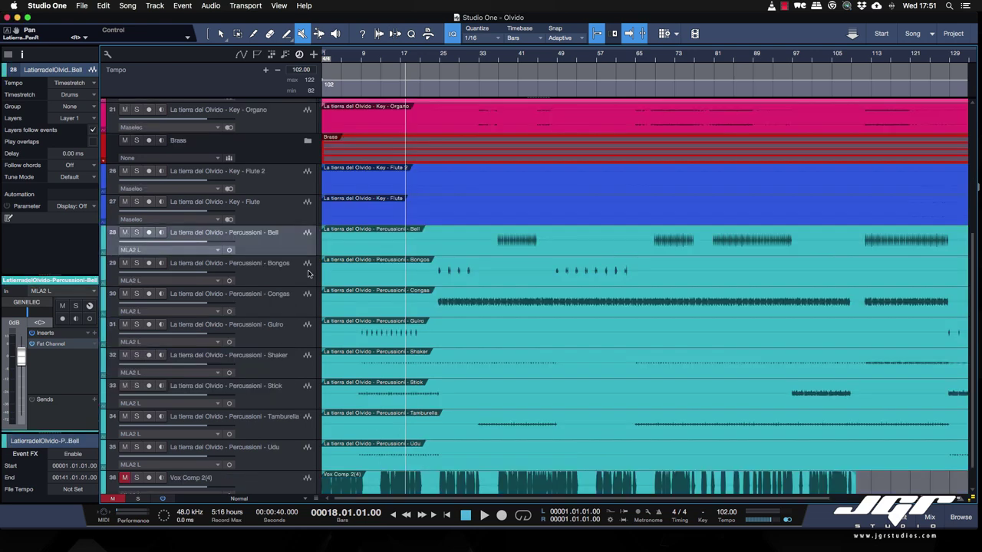
Step: Colour the eight Percussioni tracks, from Bell to Udu, red and pack them into a folder named Percussions
left_click(287, 454, "shift")
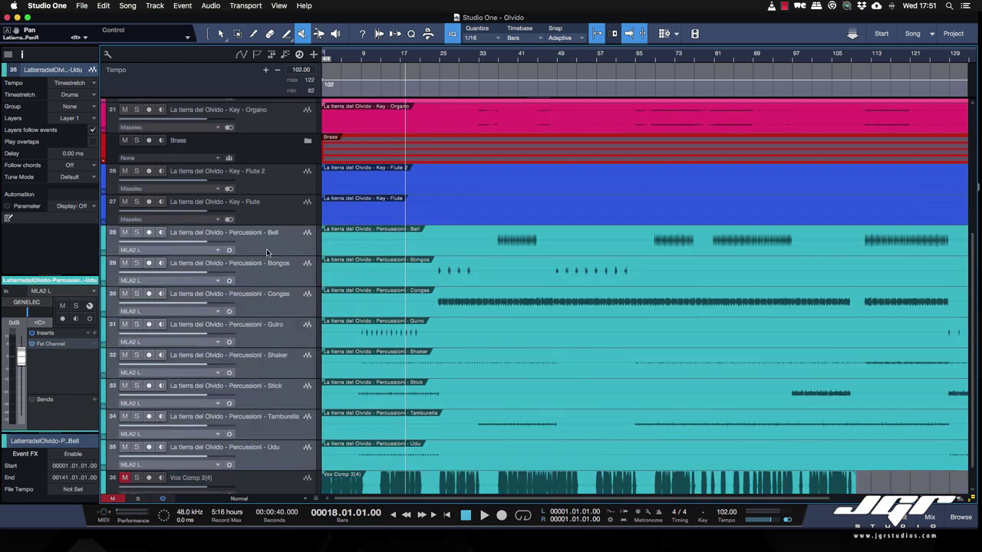
left_click(105, 239)
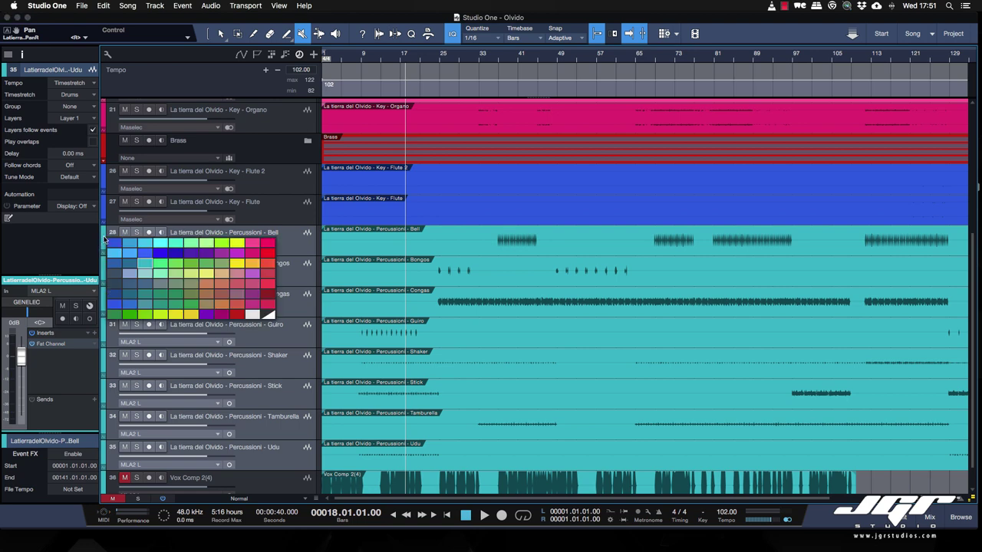
left_click(145, 273)
right_click(289, 240)
left_click(324, 469)
double_click(186, 418)
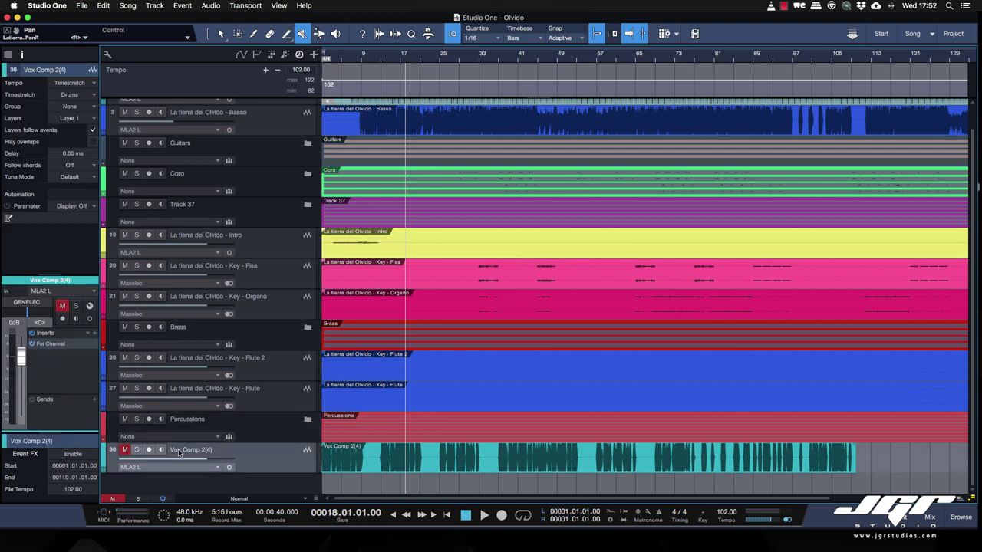
Step: Rename the Vox Comp 2(4) track Vox and place it, followed by the Coro folder, directly below Click 102
key("Return")
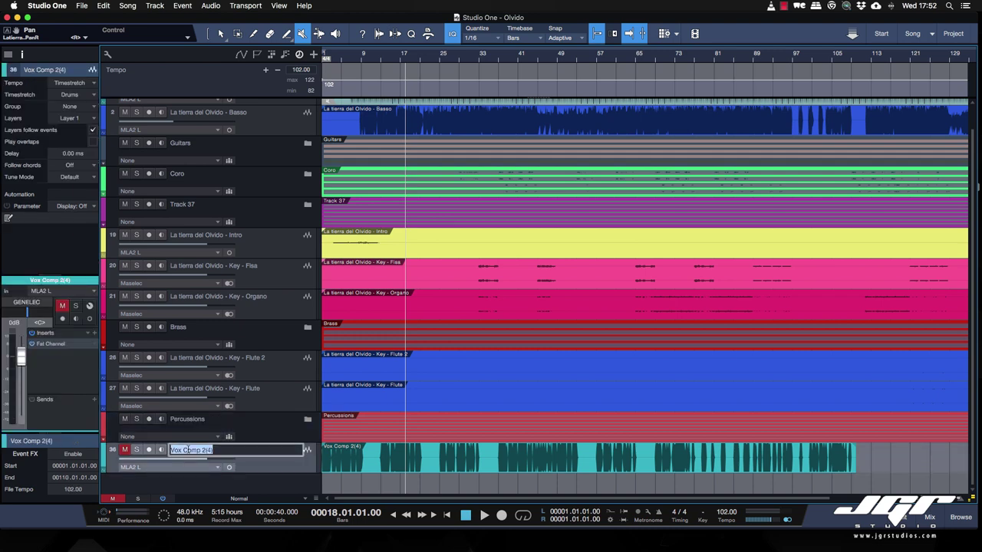
left_click_drag(279, 456, 256, 242)
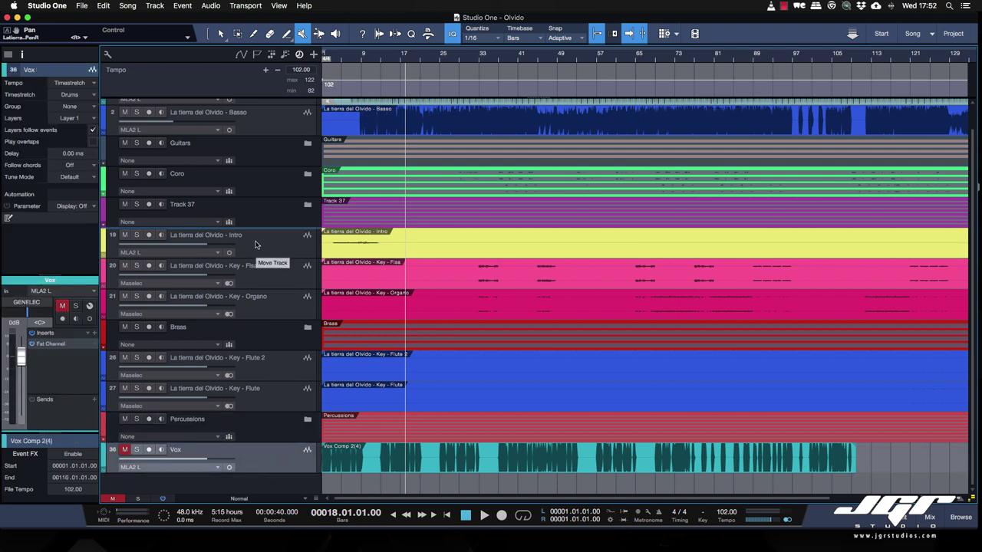
left_click_drag(274, 230, 272, 163)
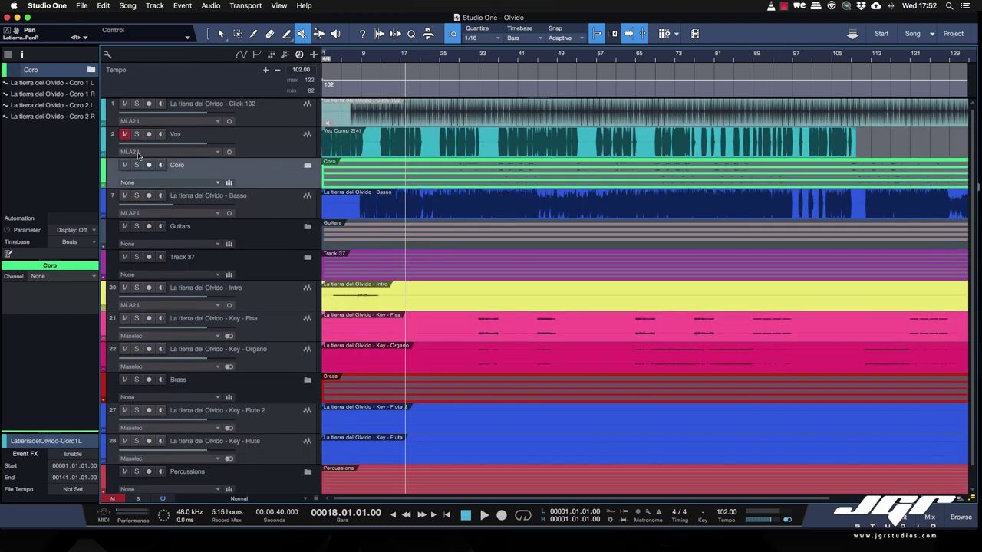
Step: Mute the Coro, Brass and Percussions folders and the Intro, Key - Fisa, Key - Organo and both Key - Flute tracks
left_click(125, 164)
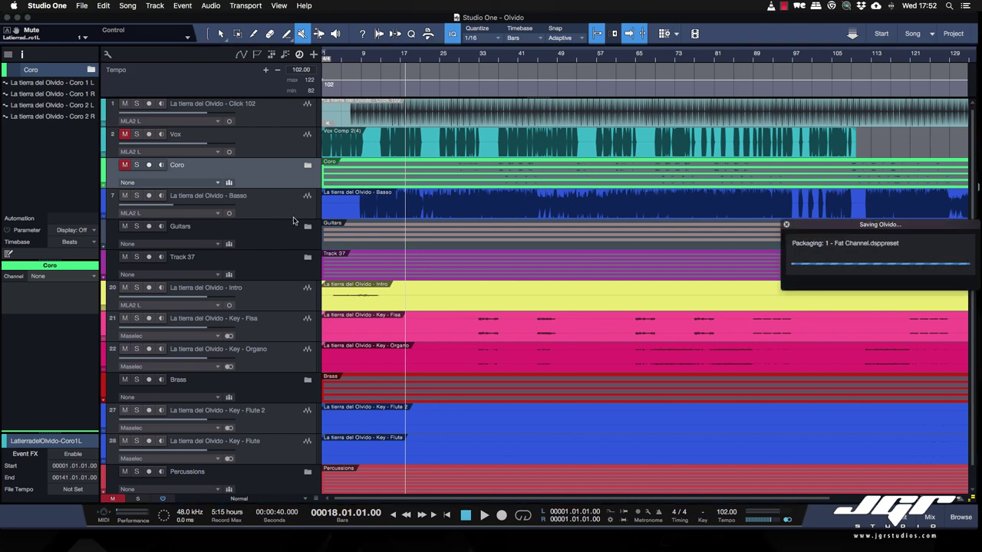
scroll(425, 296, "down", 1)
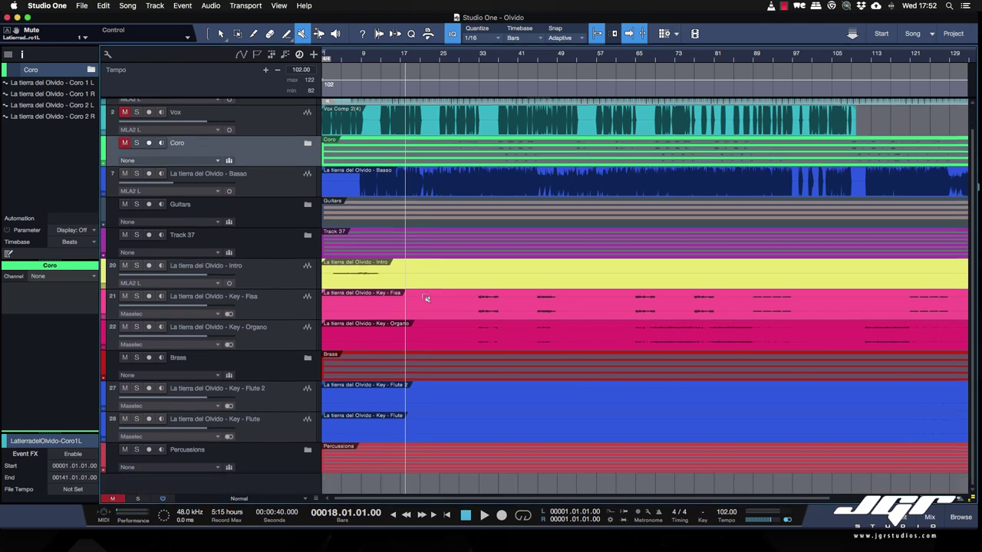
left_click_drag(124, 450, 125, 358)
left_click(124, 328)
left_click(125, 299)
left_click(123, 269)
Step: Pack the Intro, Key - Fisa and Key - Organo tracks into a folder named Keys
left_click(276, 277)
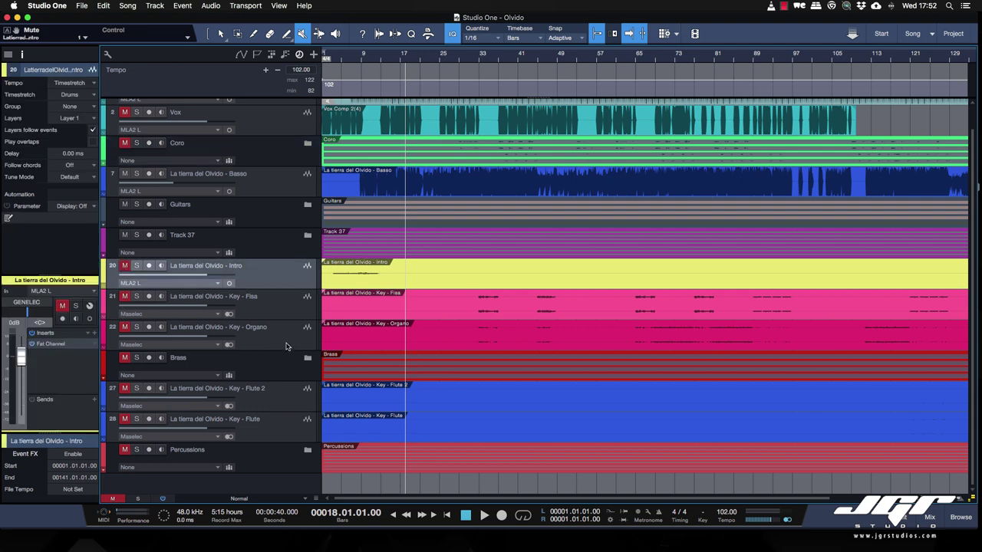
left_click(283, 332, "shift")
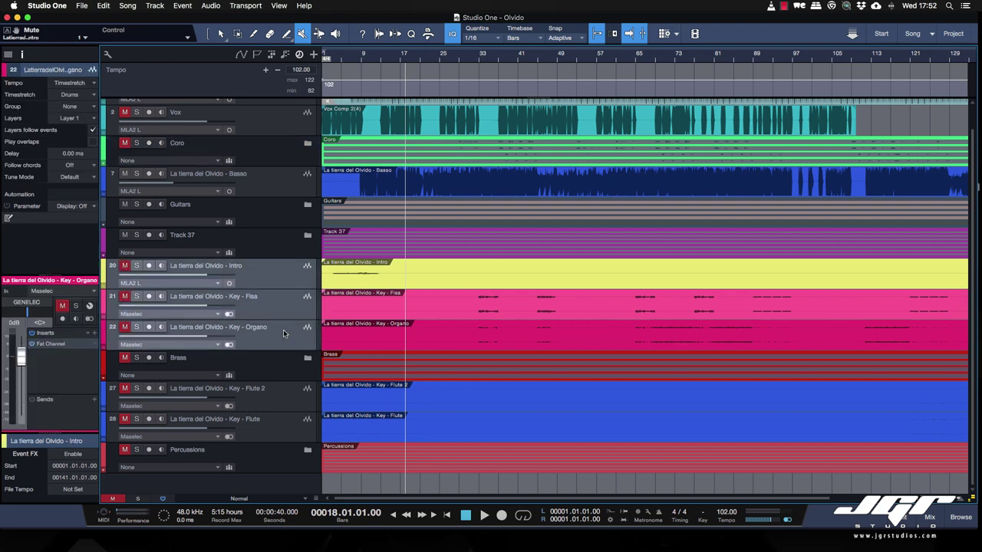
Step: Rename the Track 37 folder Drums and save the song
double_click(189, 259)
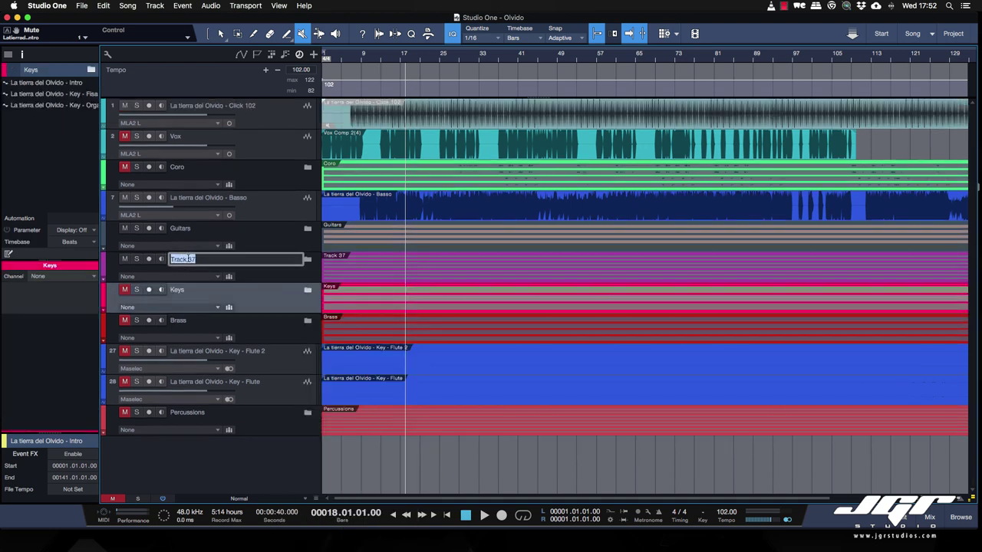
type("Drums")
key("Return")
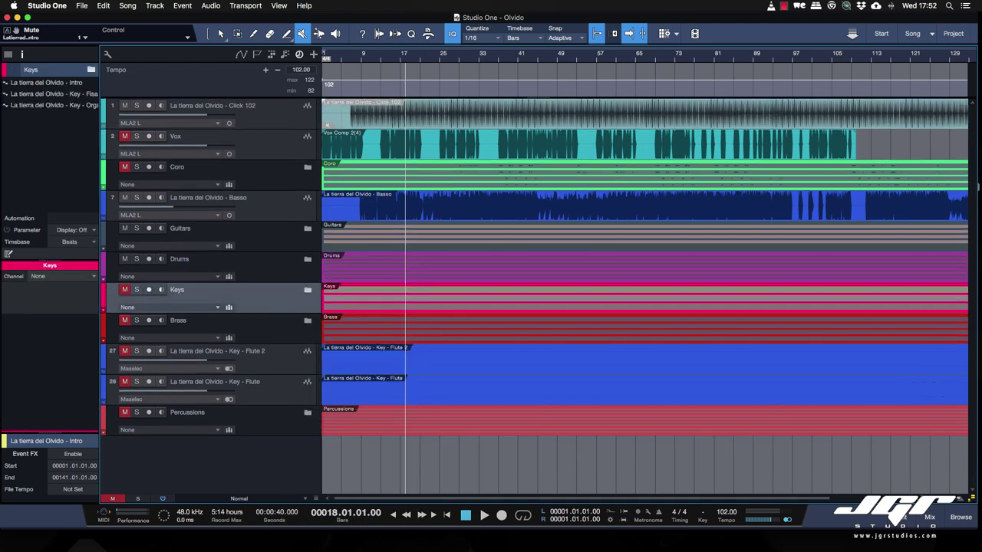
key("super+s")
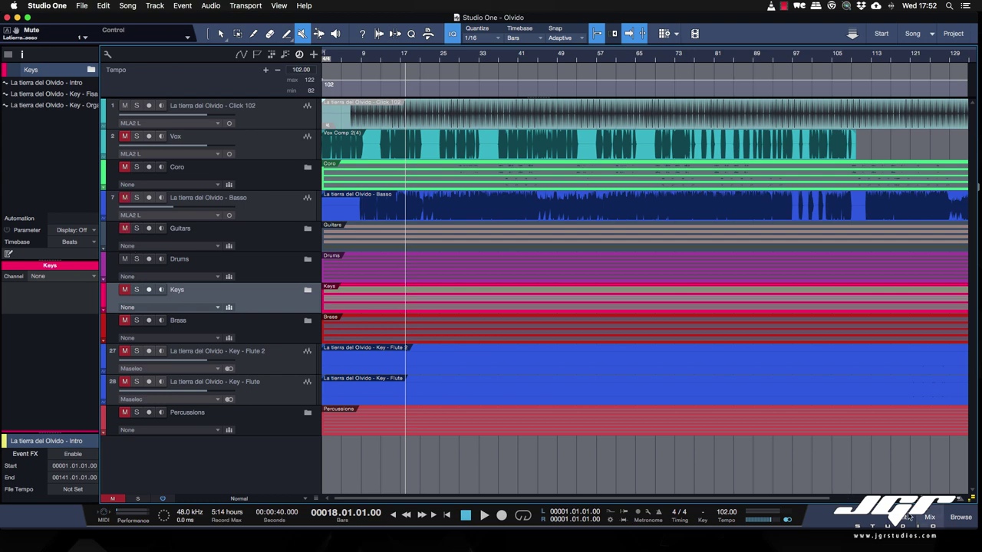
Step: Show the mixing console and add a bus named Coro for channels 1 to 6, from Click 102 through Vox to Coro 2 R
left_click(930, 519)
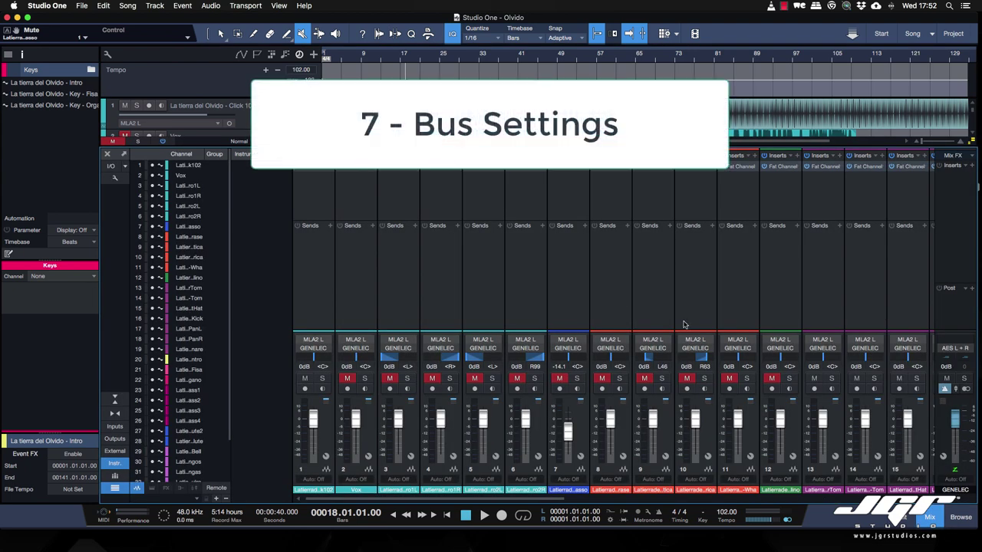
scroll(662, 315, "right", 1)
scroll(662, 315, "right", 8)
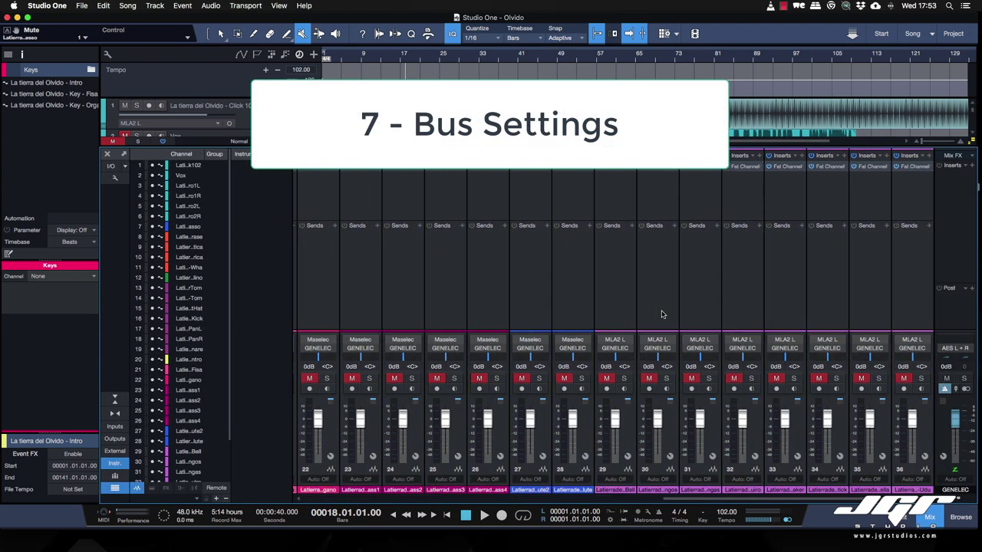
scroll(662, 314, "left", 10)
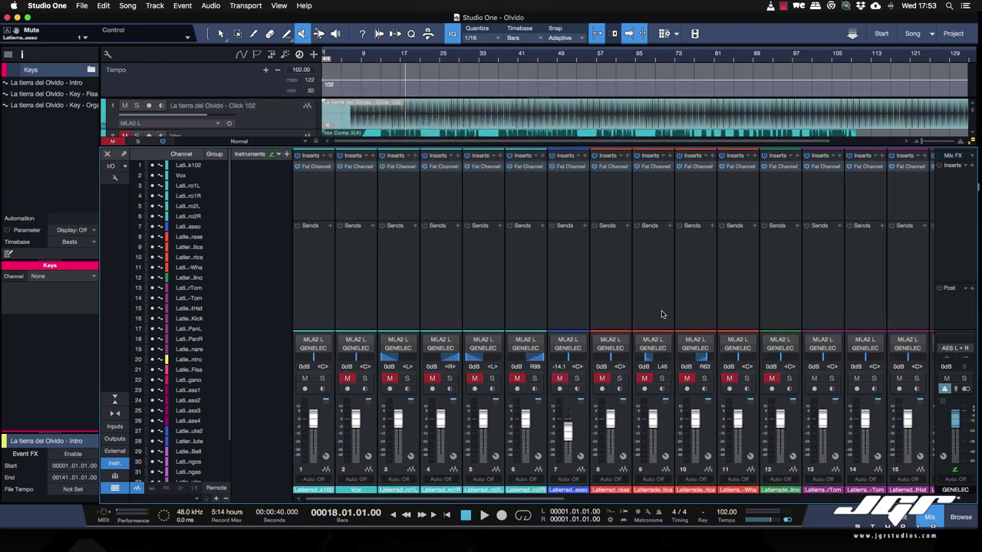
scroll(662, 315, "right", 8)
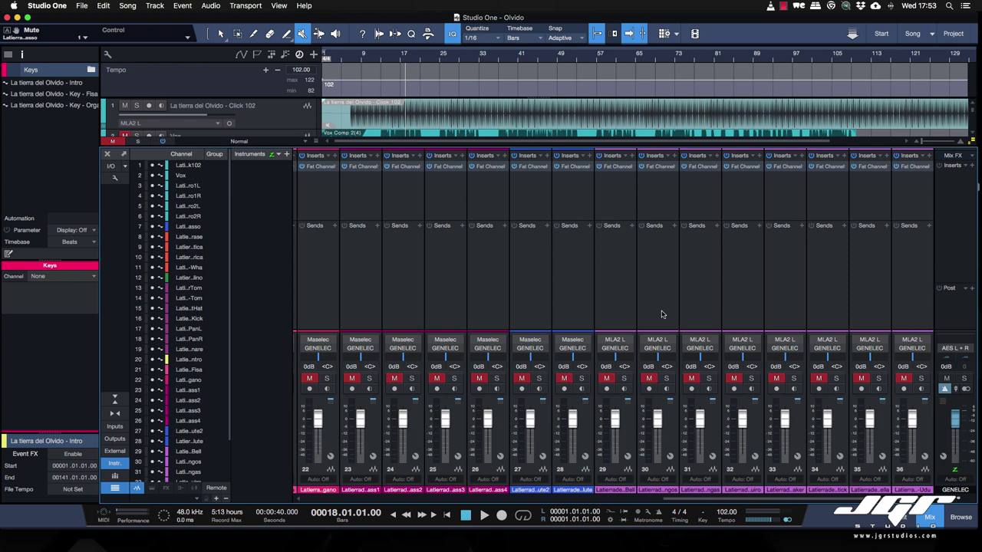
scroll(679, 414, "left", 8)
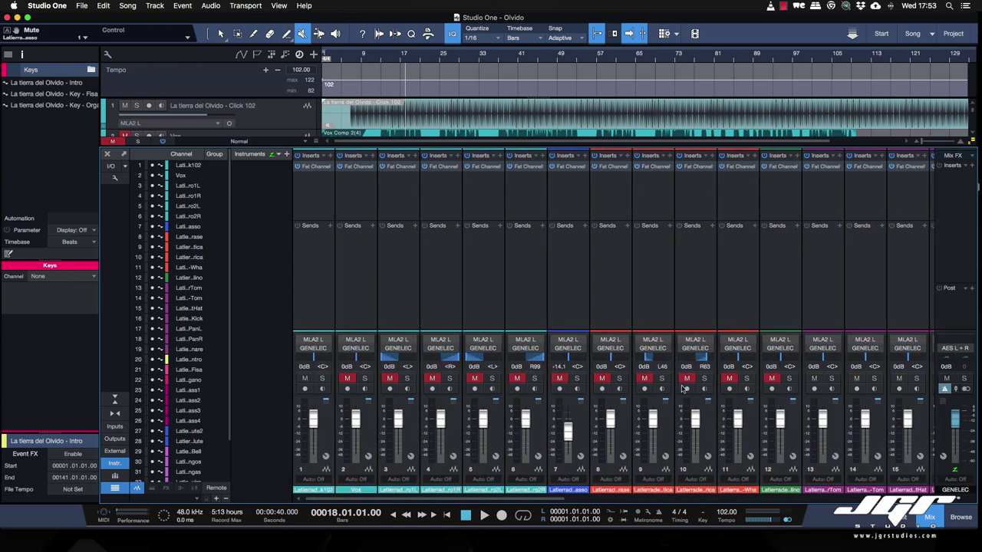
left_click(539, 447)
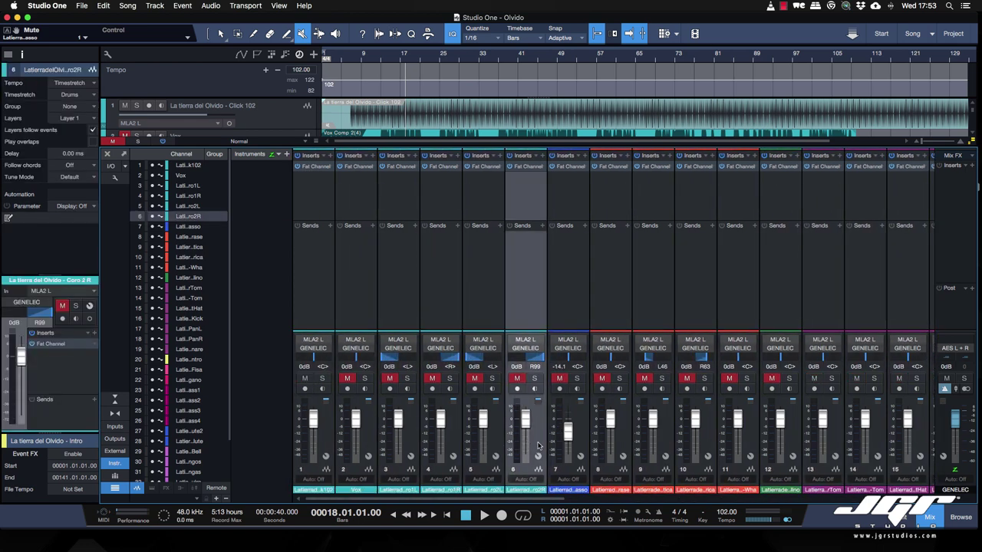
right_click(330, 435)
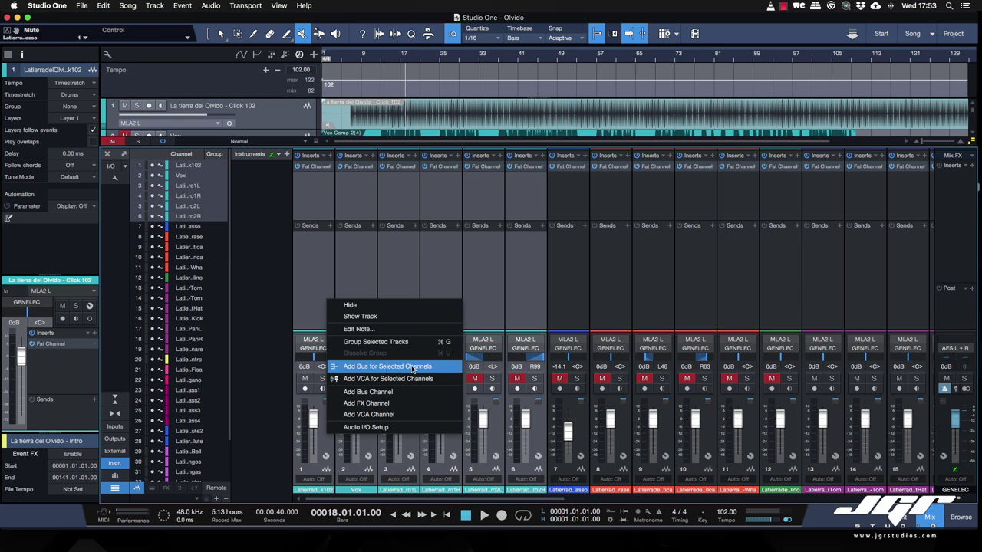
left_click(408, 370)
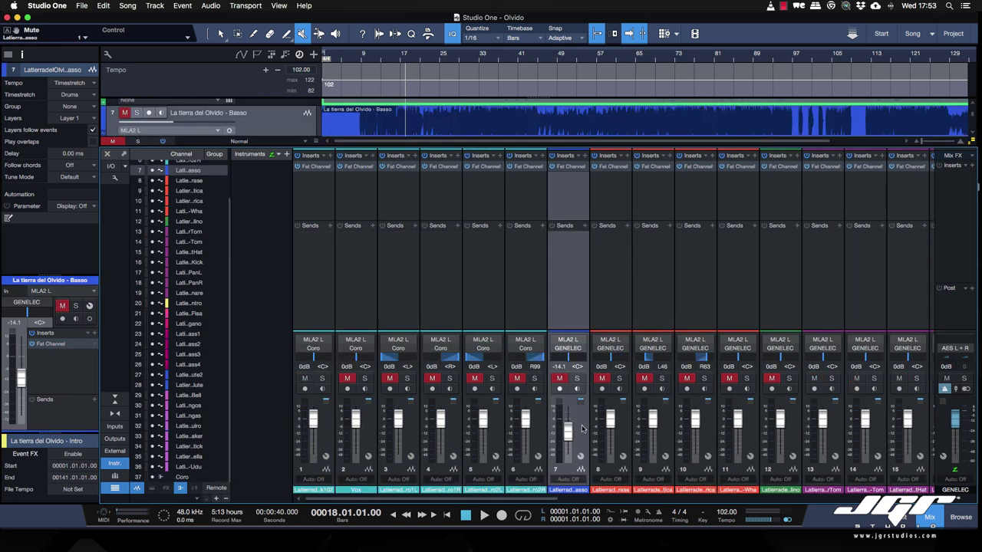
Step: Add buses named Bass for the Basso channel, Gt Ac for channels 8 and 9, and Gt El for channels 10 and 11
right_click(582, 425)
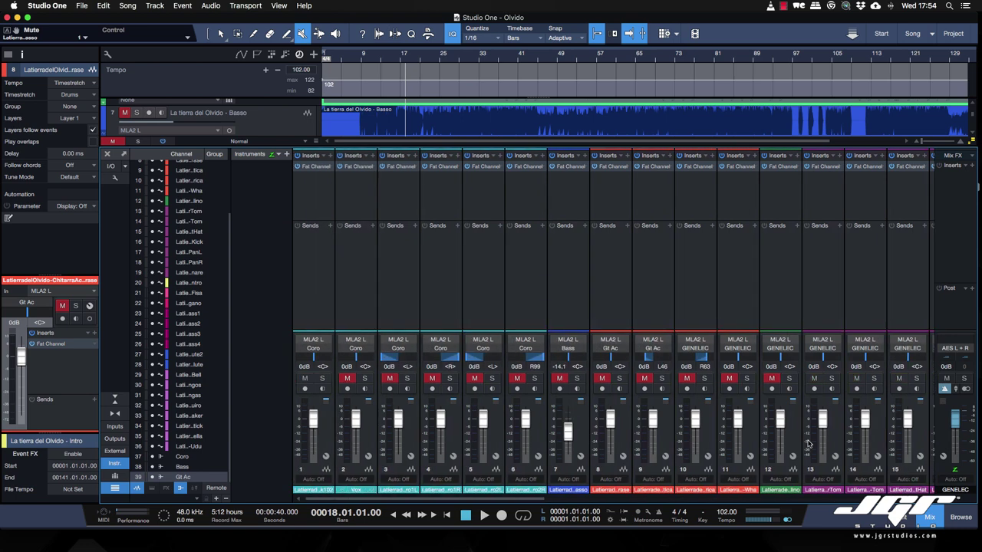
left_click(712, 427)
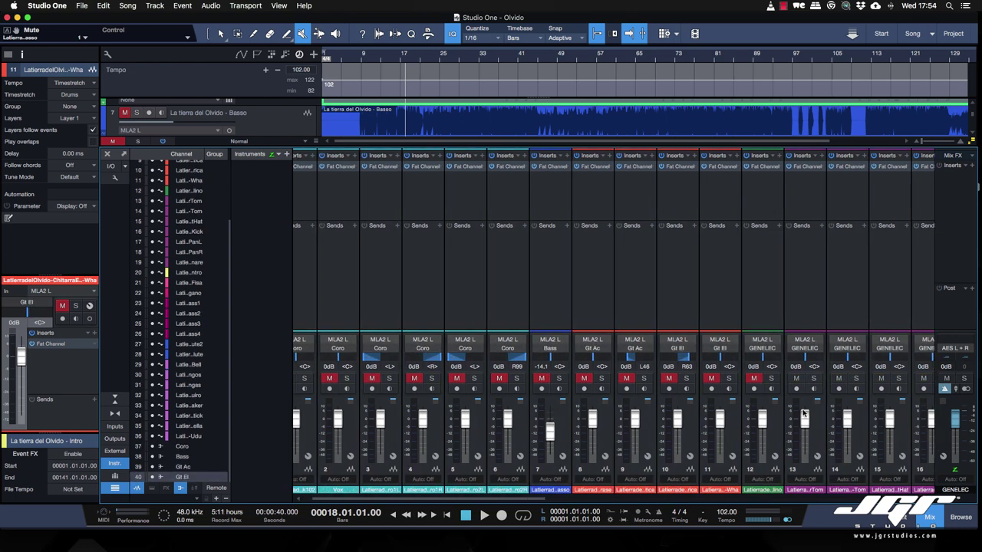
Step: Route the output of the Mandolino channel to the Gt Ac bus
left_click(777, 424)
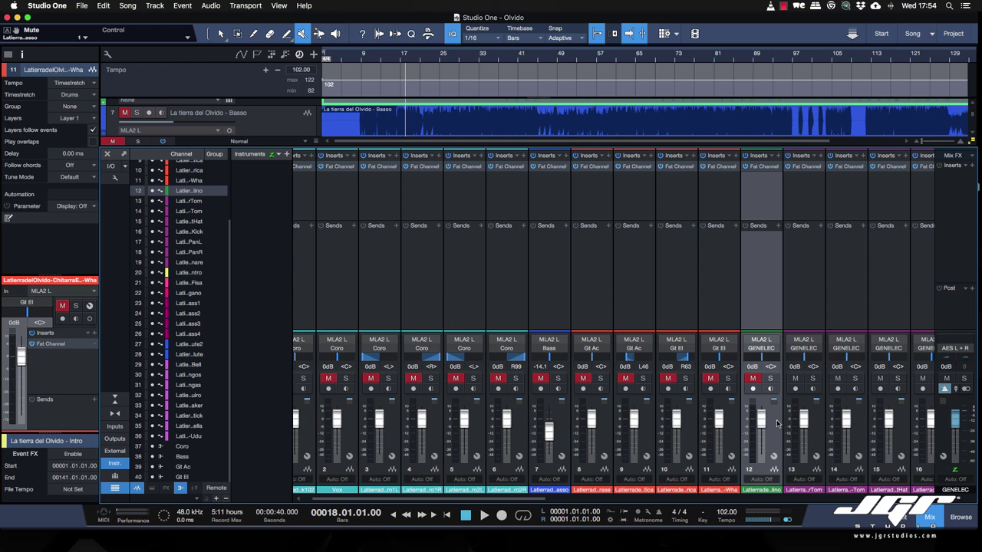
left_click(761, 349)
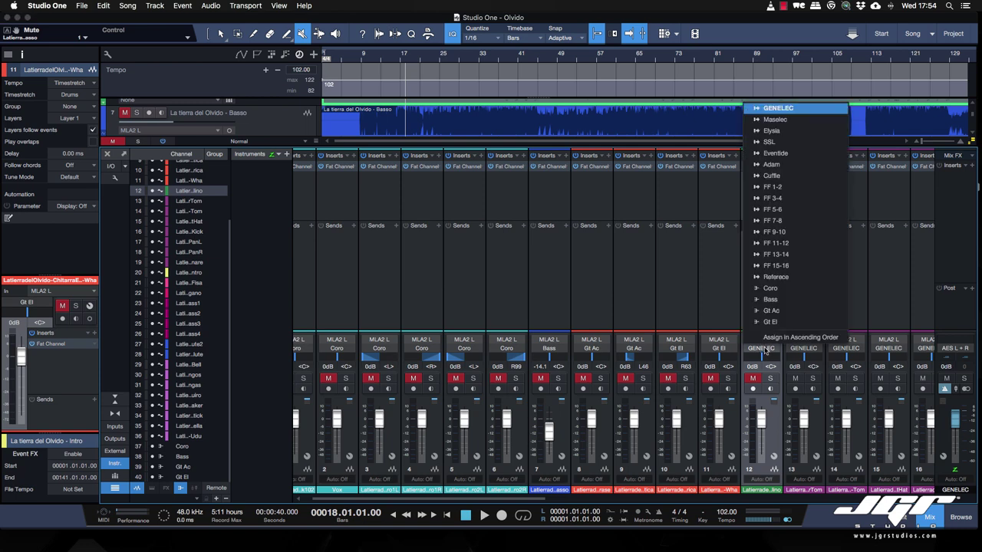
left_click(775, 151)
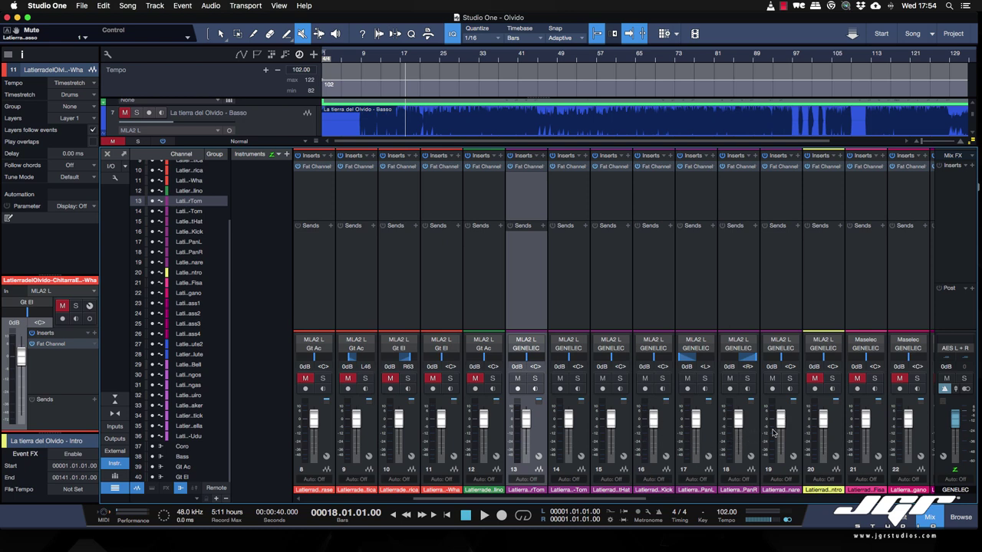
Step: Add buses named Drums for channels 13 to 19, Keys for 20 to 22, Brass for 23 to 26 and Flute for 27 and 28
left_click(809, 434)
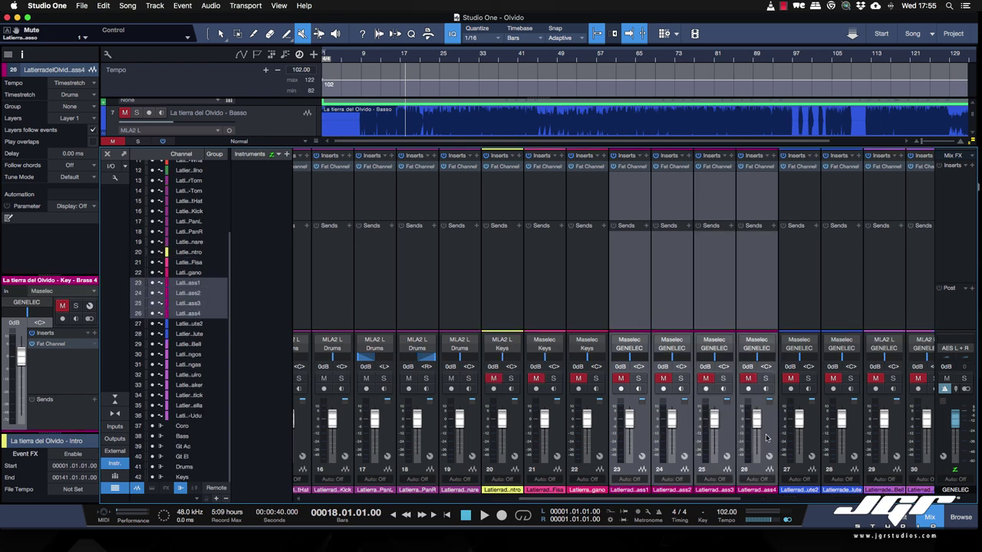
right_click(770, 437)
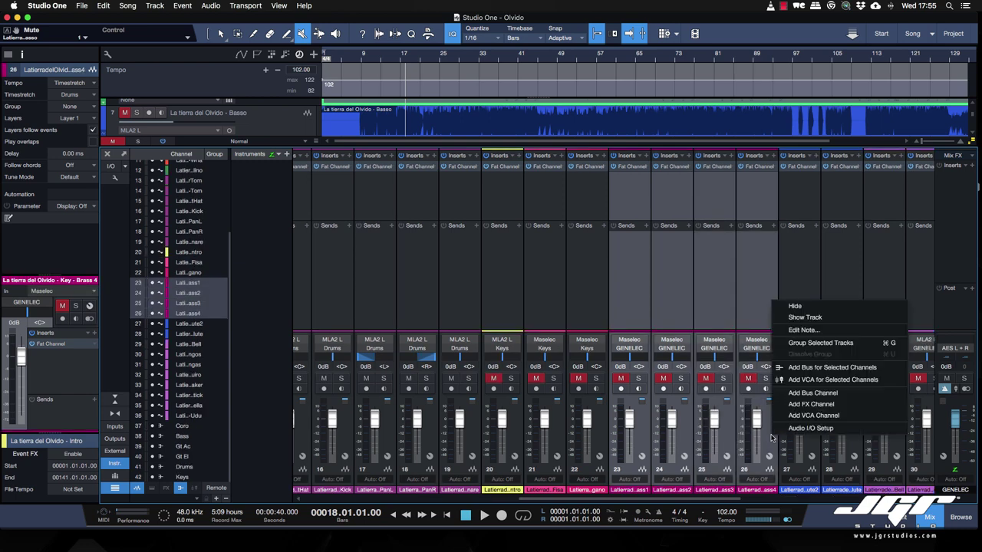
left_click(817, 369)
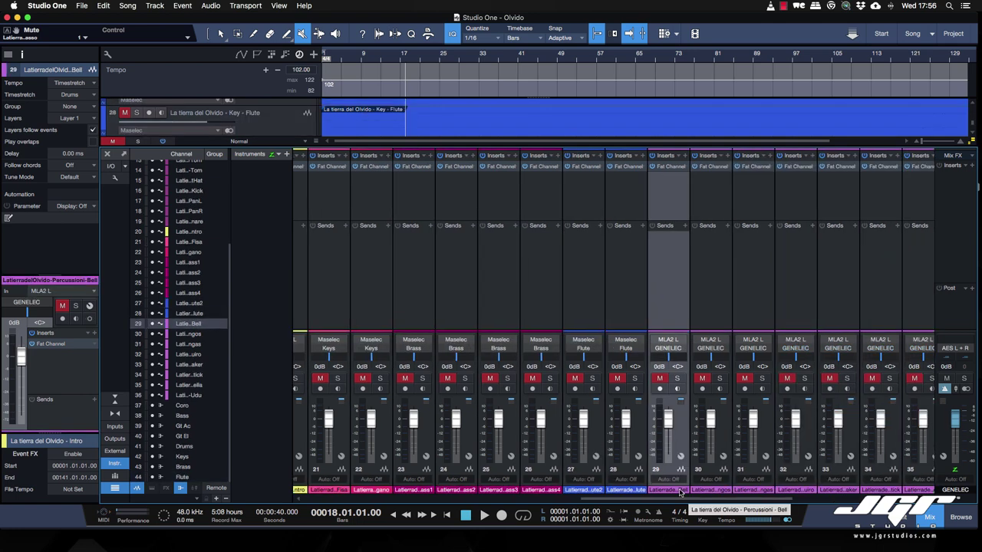
Step: Add a bus named Percuss for the eight Percussioni channels and mute all nine buses in place of the individual tracks
scroll(682, 487, "right", 6)
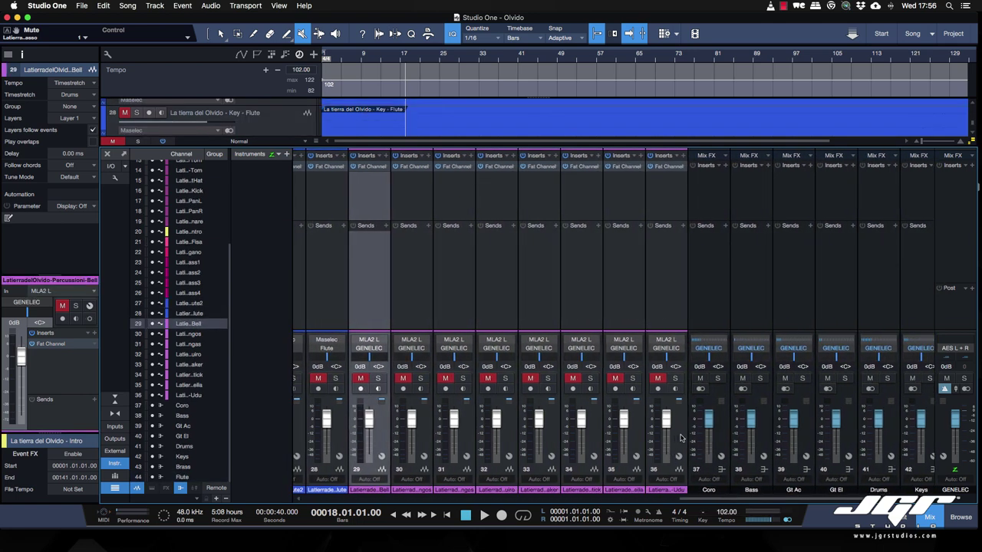
left_click_drag(563, 378, 871, 379)
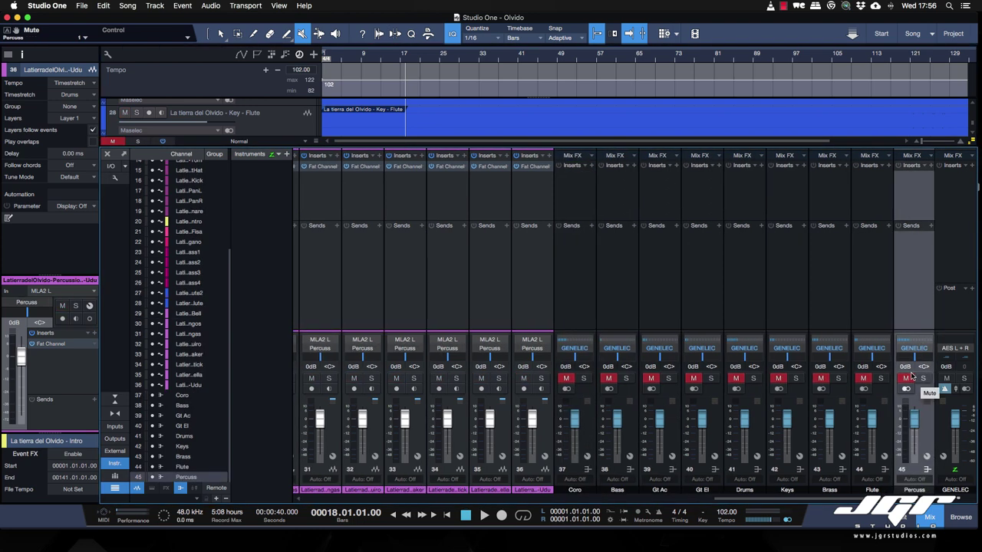
Step: Play from bar 18 and audition the buses, unmuting Drums and briefly unmuting Gt El, Gt Ac, Bass, Coro and Percuss in turn
key("space")
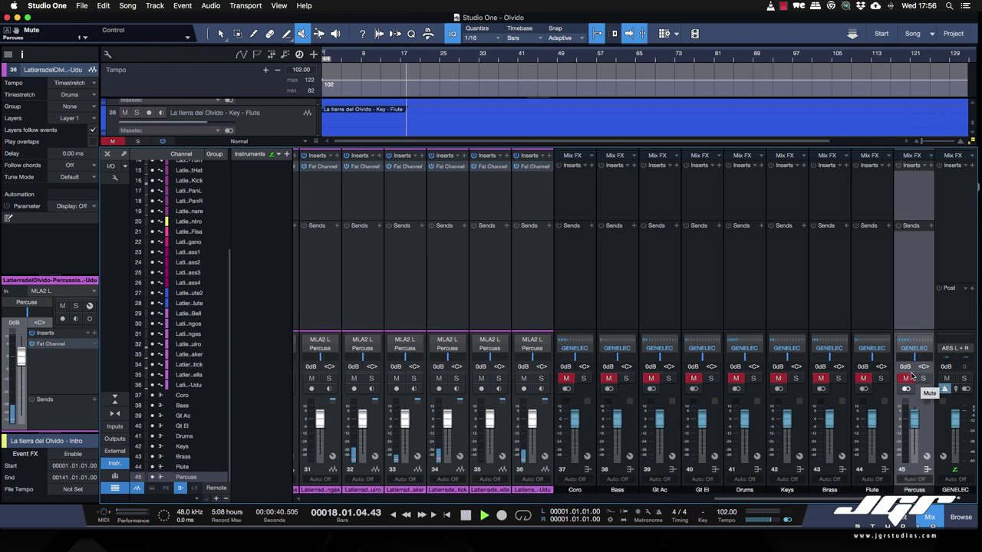
left_click(736, 378)
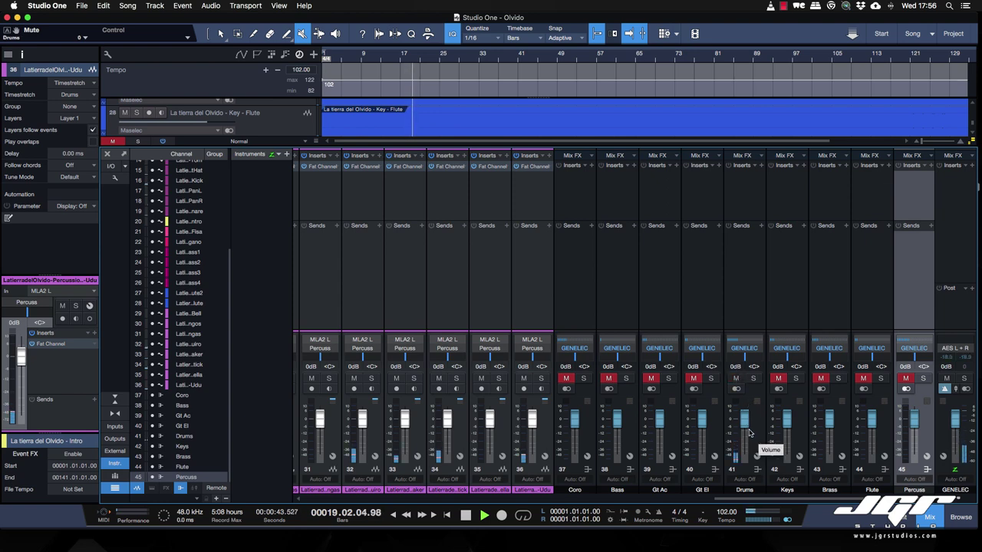
left_click(733, 378)
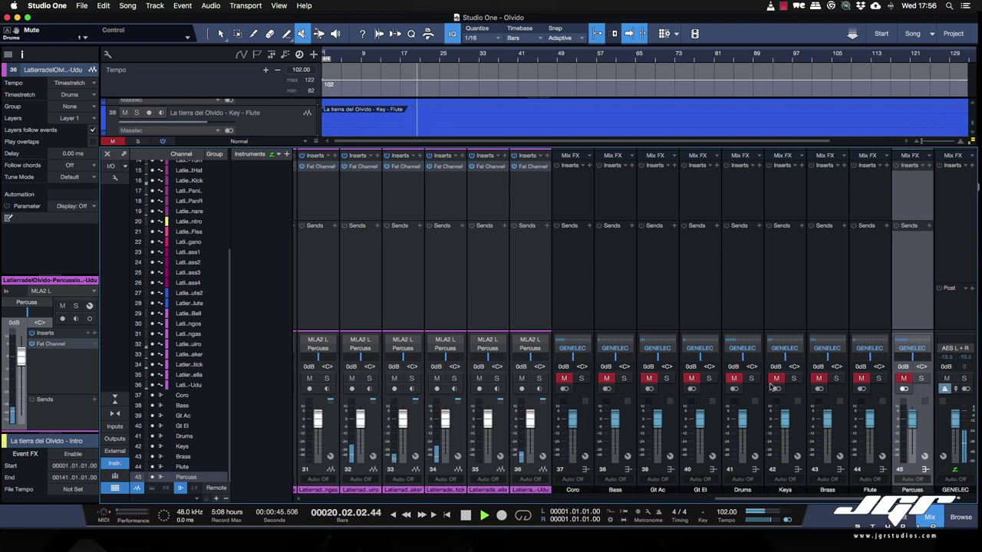
left_click(733, 378)
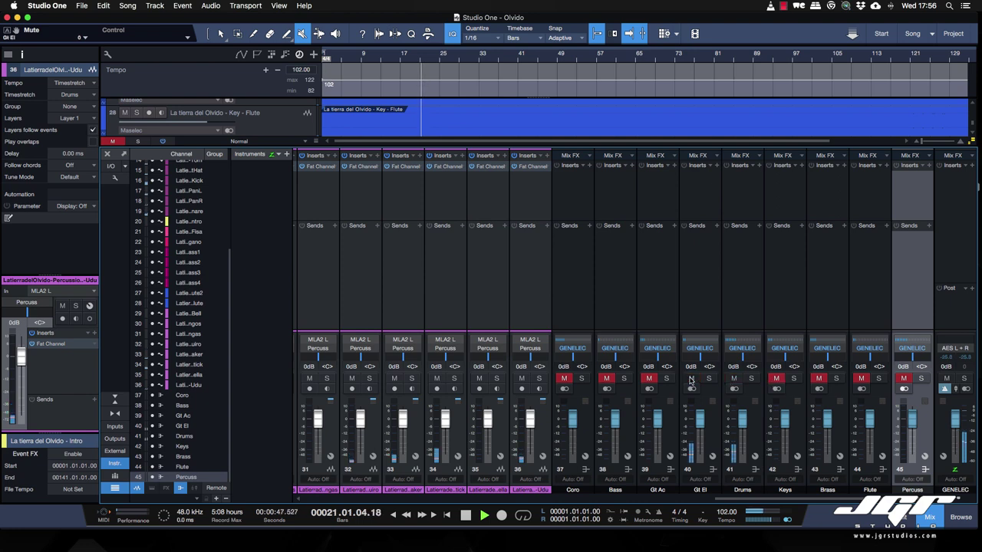
left_click(651, 381)
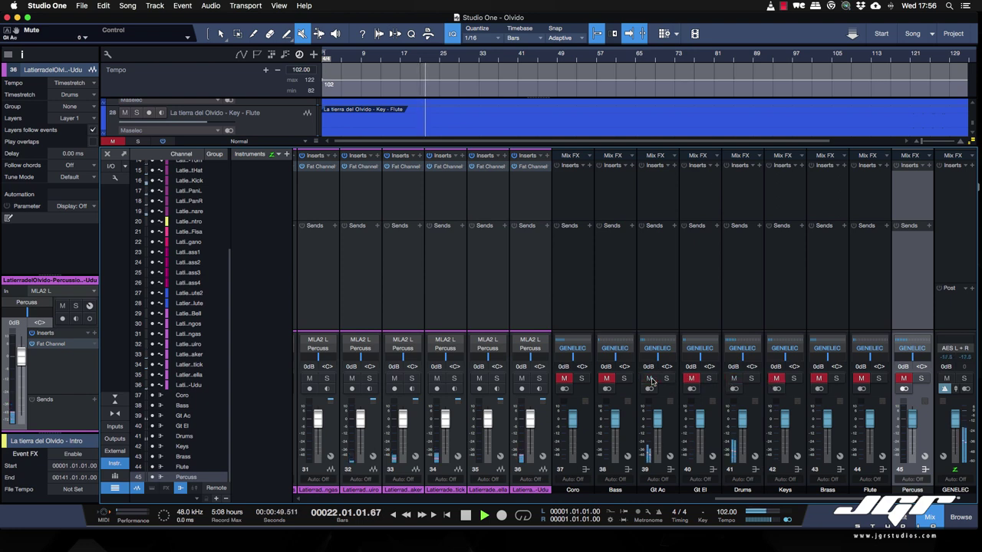
left_click(651, 381)
left_click(606, 379)
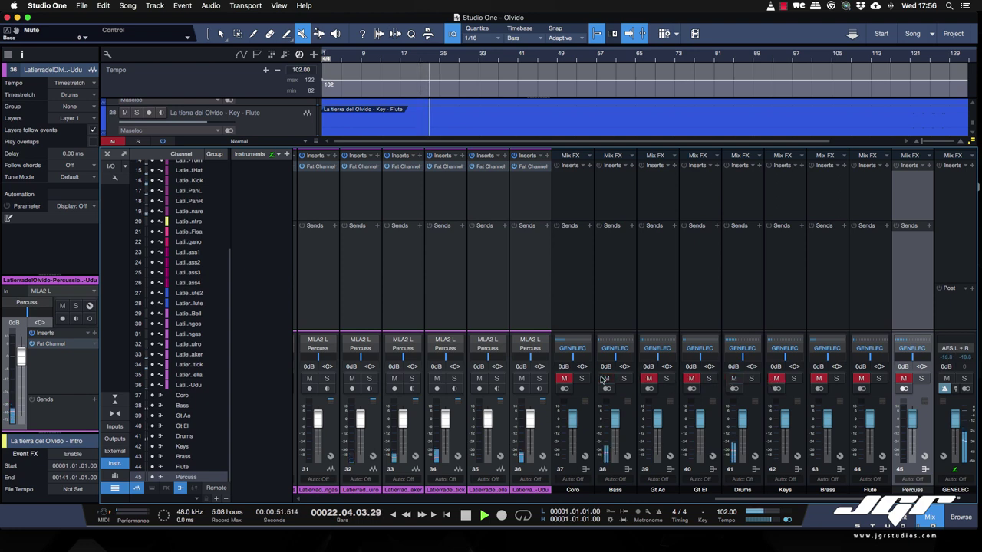
left_click(606, 379)
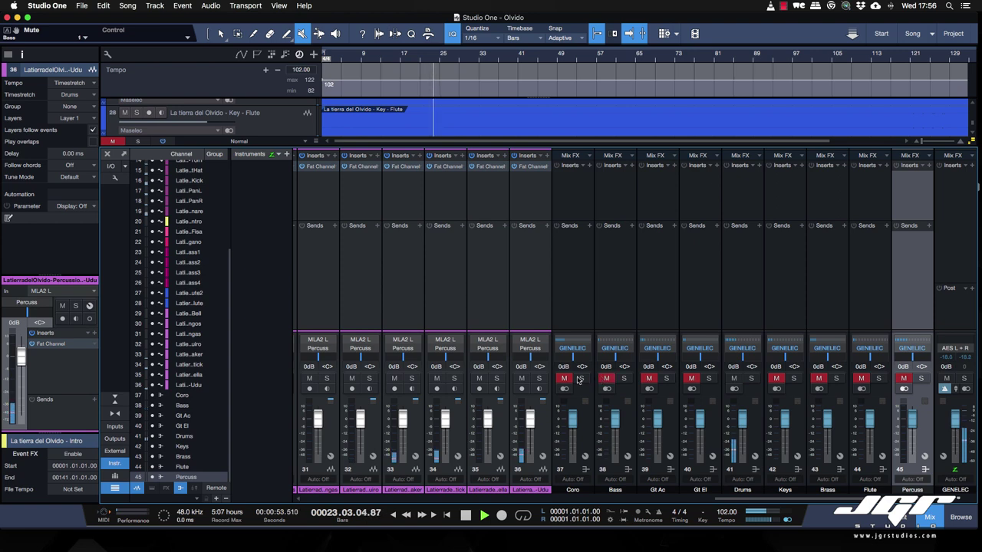
left_click(564, 379)
left_click(565, 379)
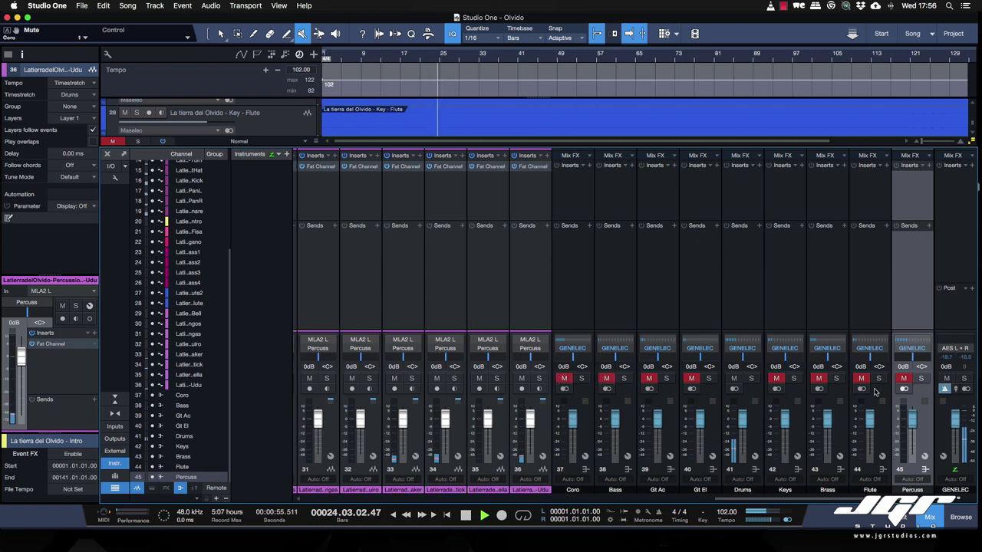
left_click(902, 379)
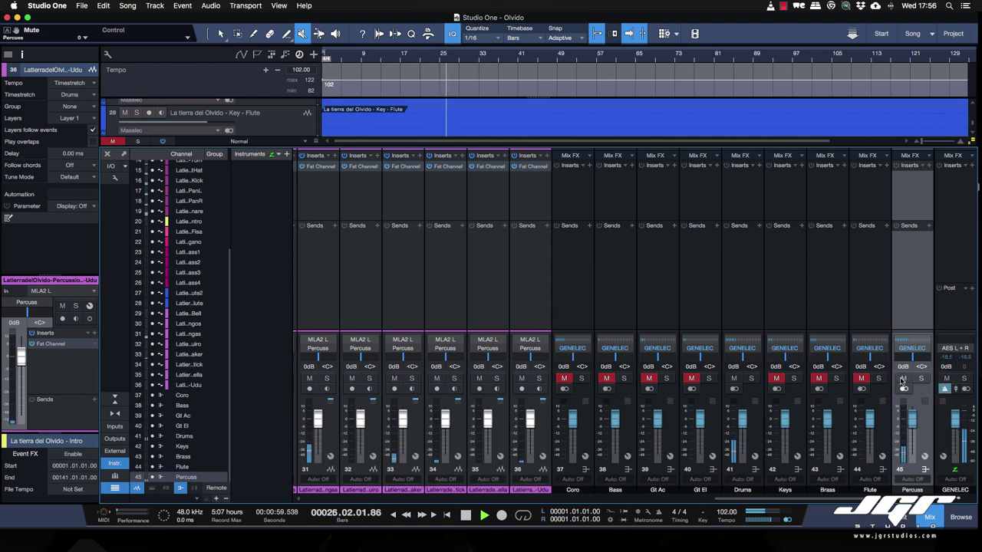
left_click(902, 379)
key("space")
Step: Unmute all the bus channels from Percuss back to Coro
left_click_drag(902, 379, 574, 380)
left_click(564, 379)
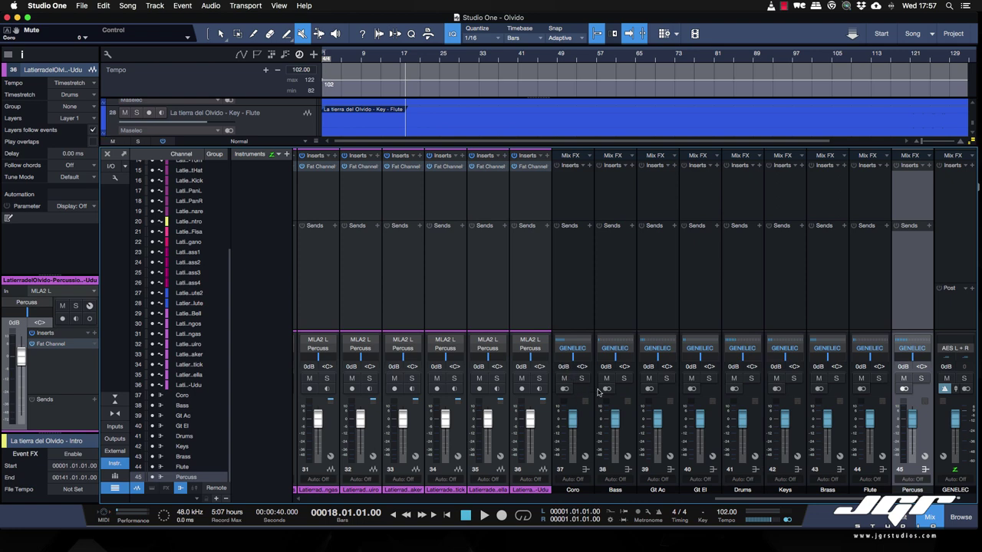
Step: Add two FX channels to the console
right_click(925, 433)
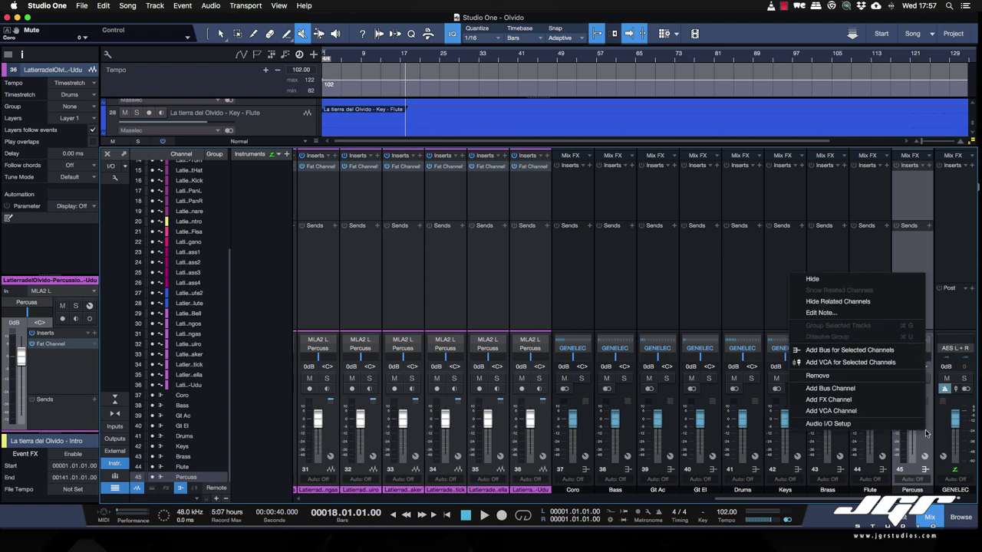
left_click(854, 399)
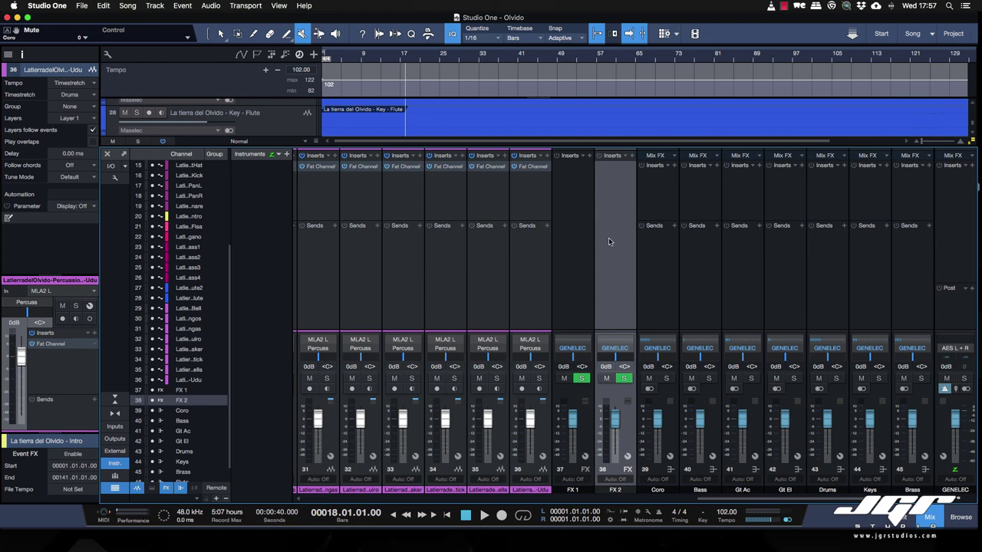
Step: Add a third FX channel to the console and insert the PreSonus Room Reverb on FX 1
right_click(626, 434)
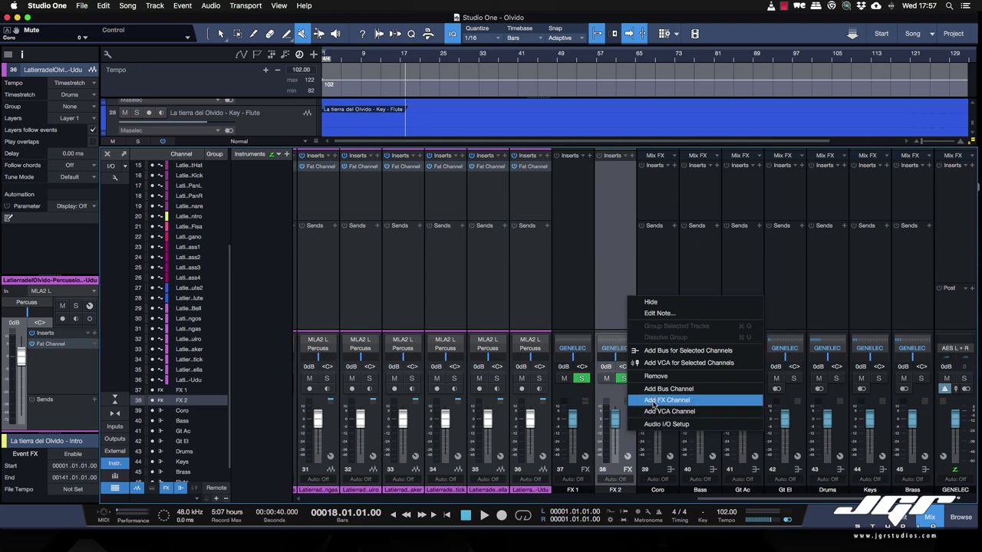
left_click(644, 398)
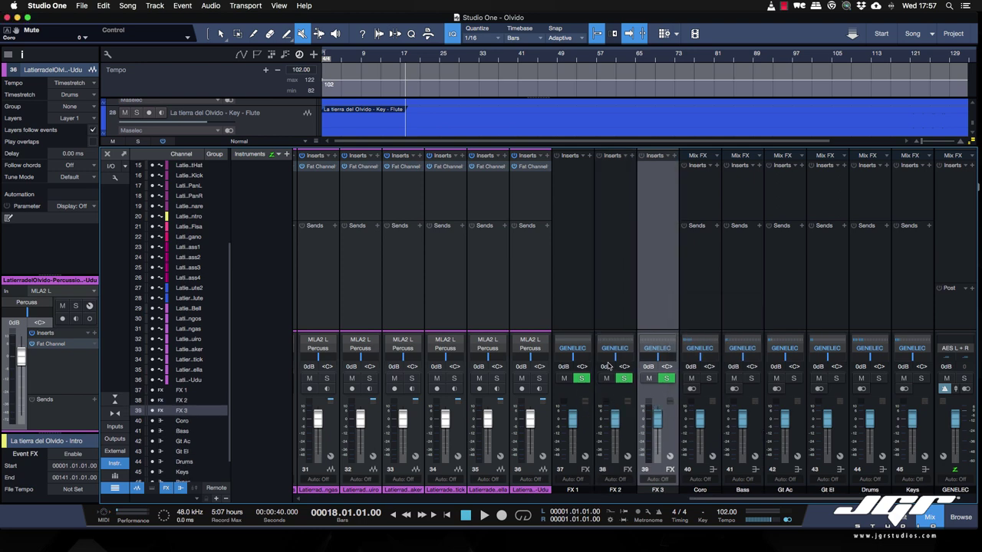
left_click(576, 184)
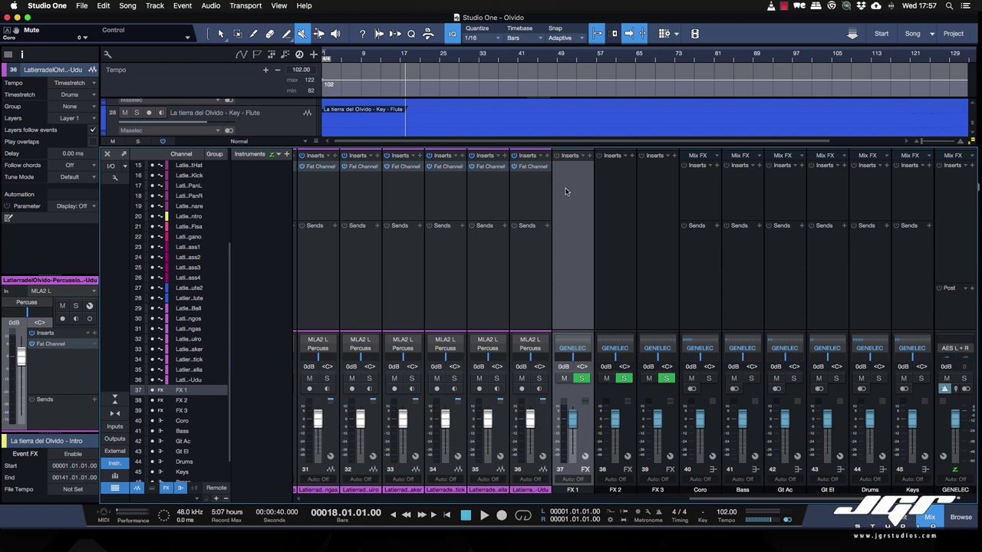
left_click(589, 157)
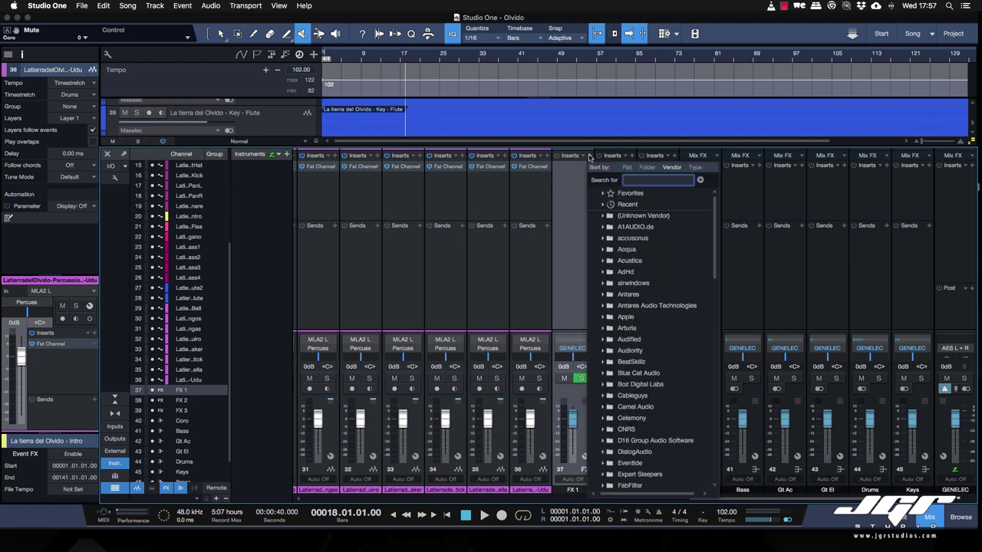
scroll(627, 296, "down", 20)
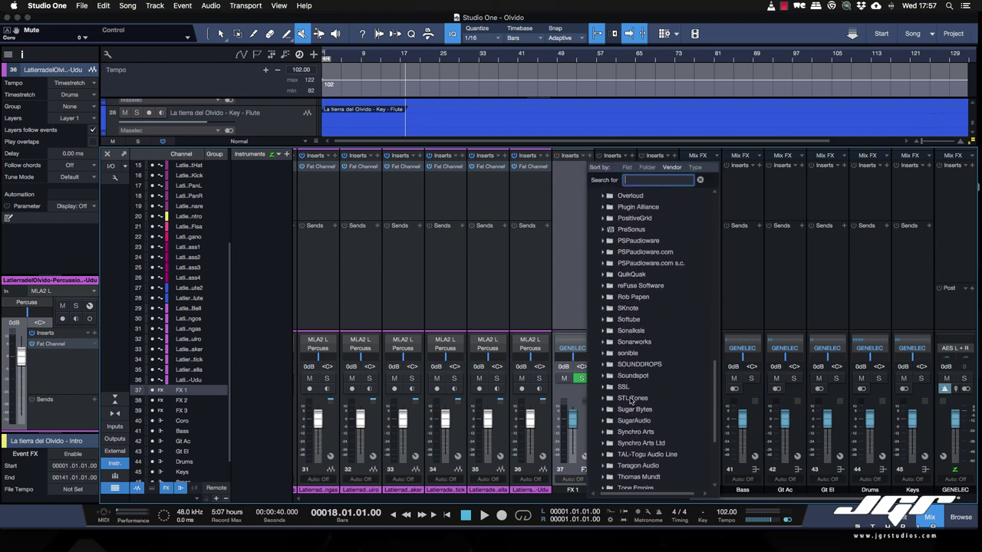
left_click(631, 231)
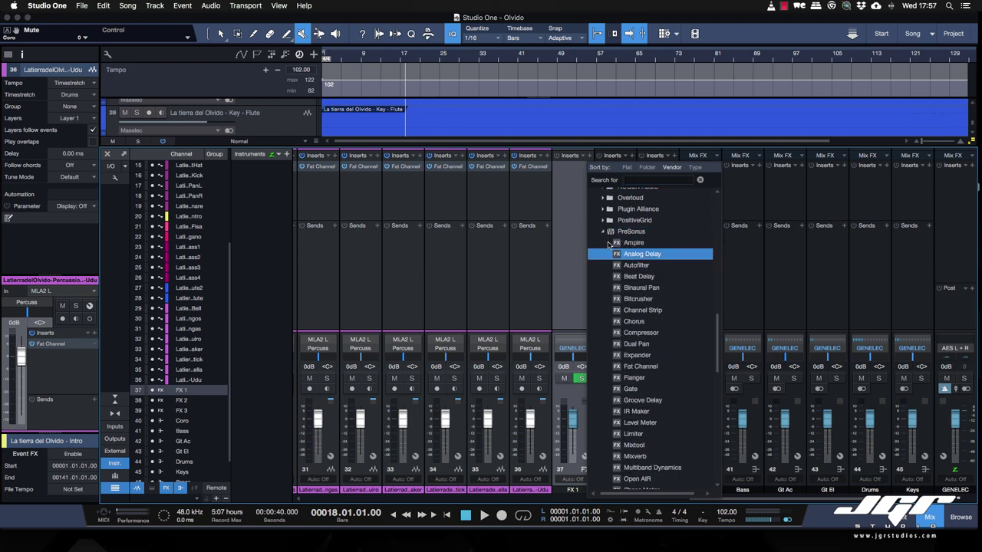
scroll(633, 323, "down", 5)
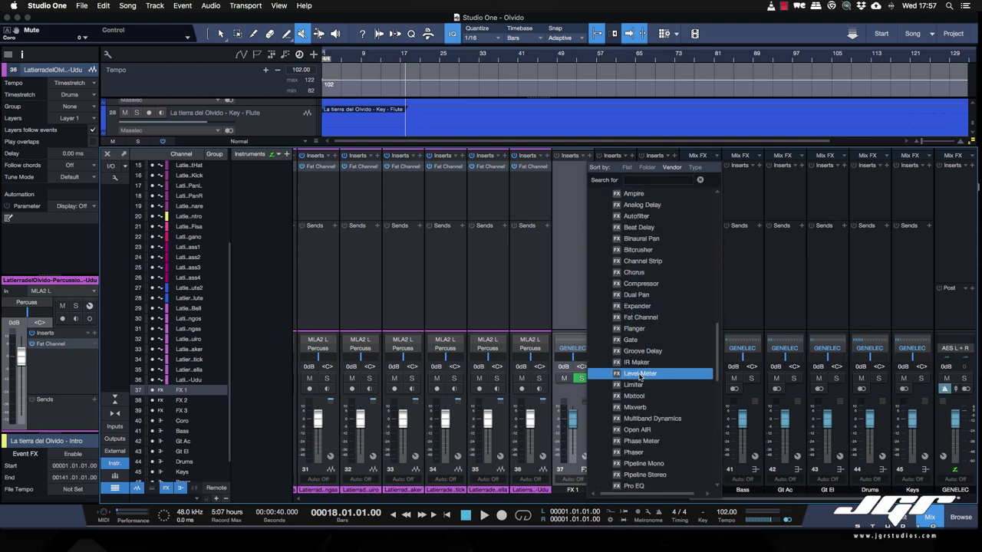
left_click(634, 375)
Step: Insert Open AIR on FX 2 and Analog Delay on FX 3
left_click(678, 297)
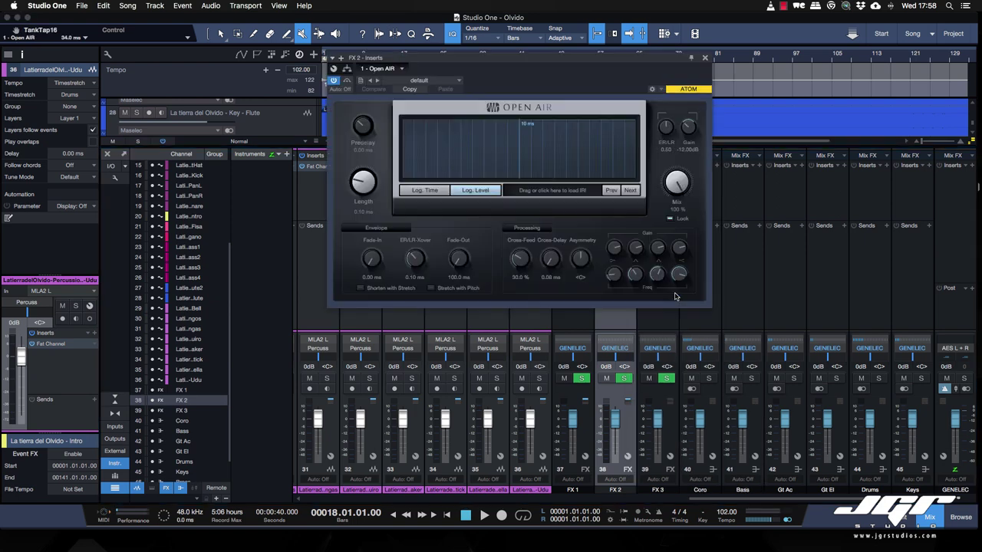
left_click(675, 156)
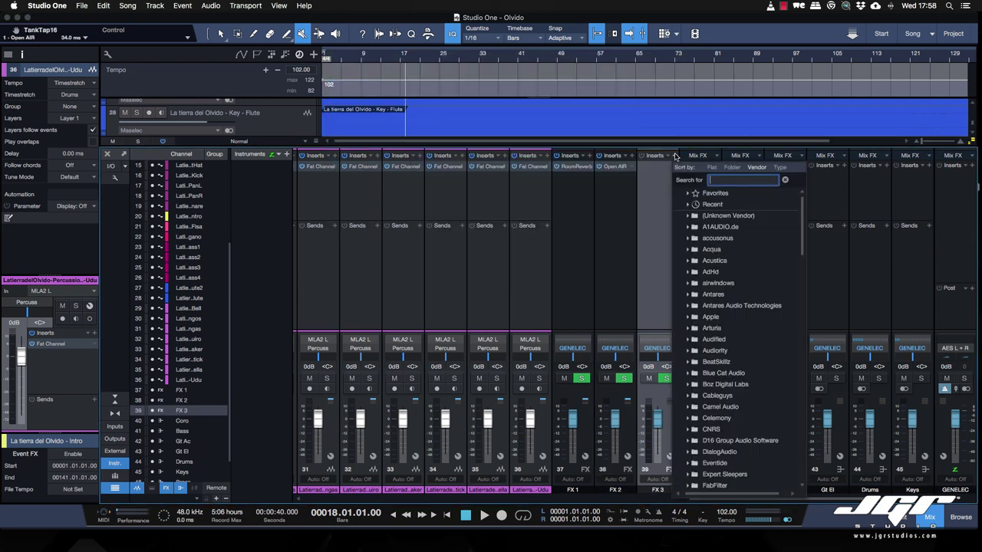
scroll(697, 298, "down", 15)
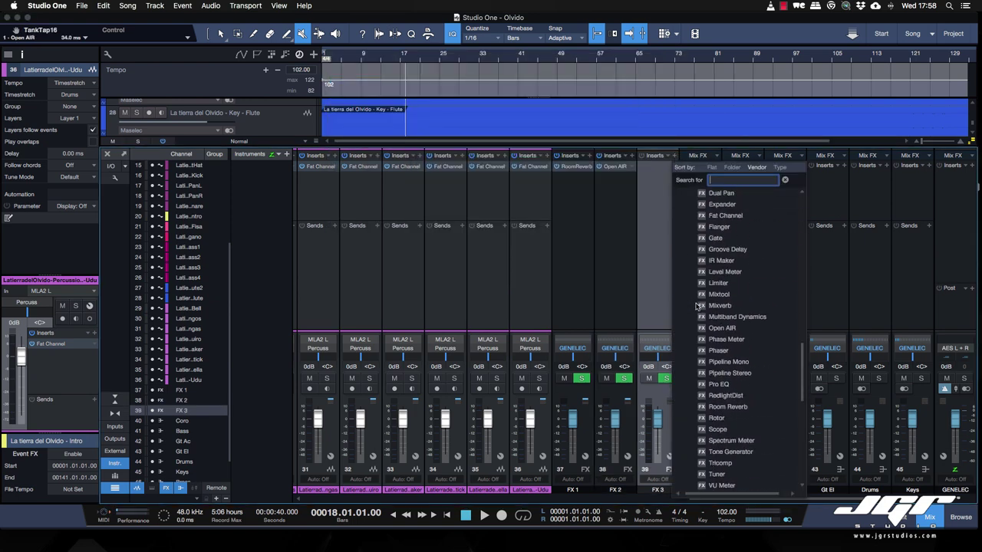
left_click(706, 237)
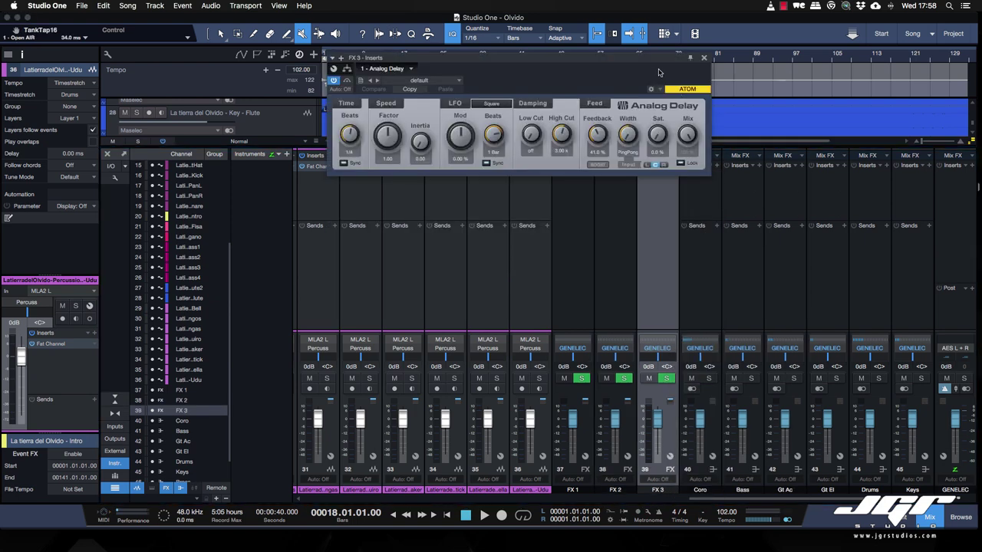
left_click_drag(658, 72, 713, 247)
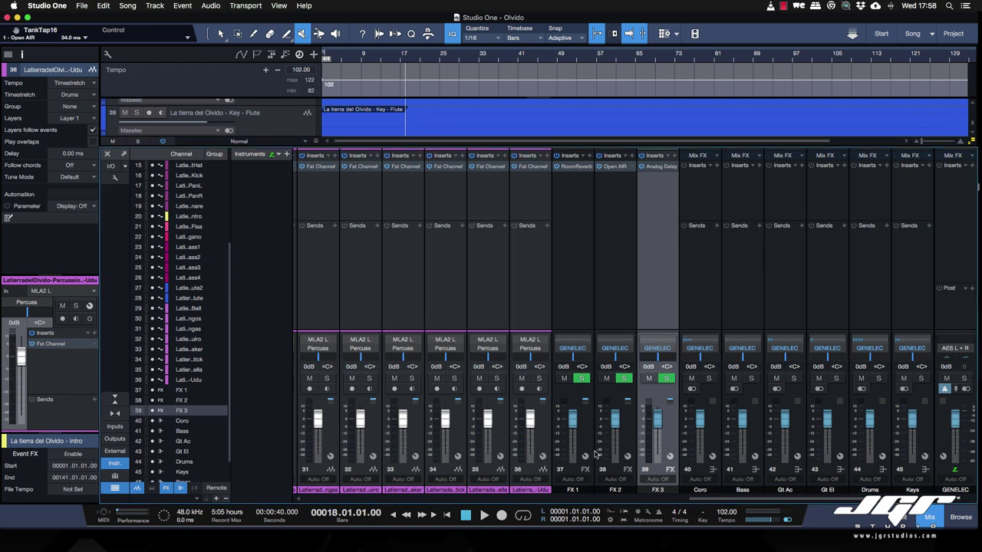
Step: Colour the three FX channels purple and the nine buses blue, and hide the audio track channels in the console
left_click(713, 437)
scroll(721, 445, "right", 3)
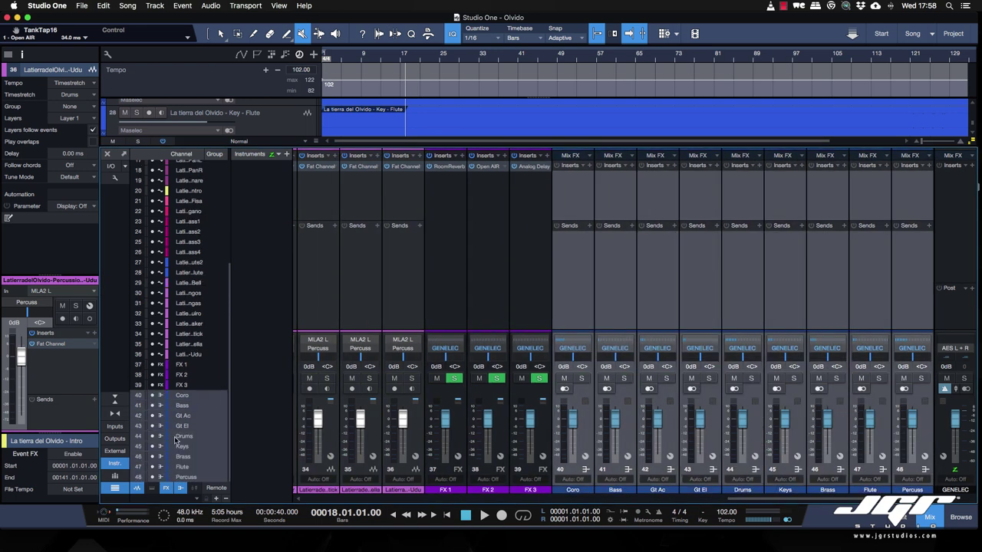
left_click(138, 489)
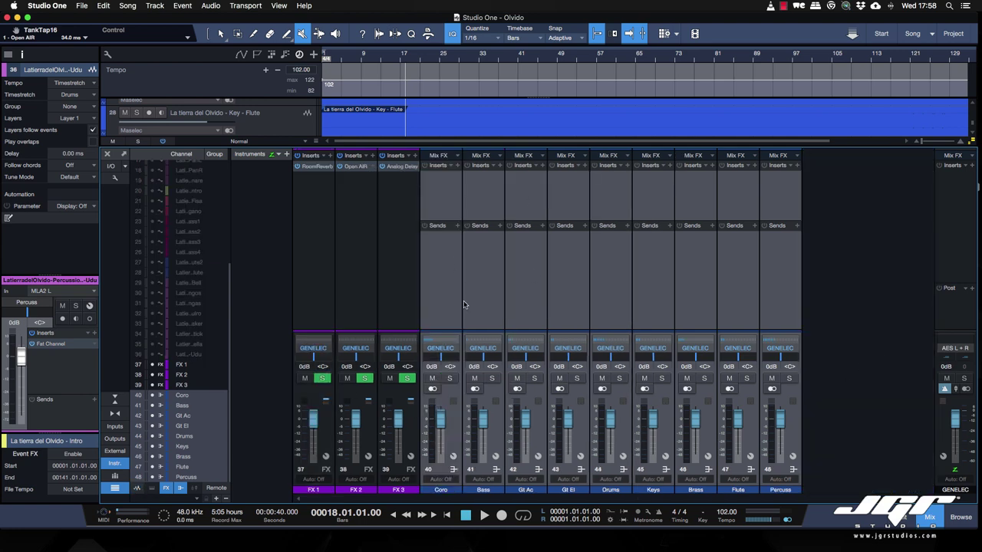
left_click(354, 281)
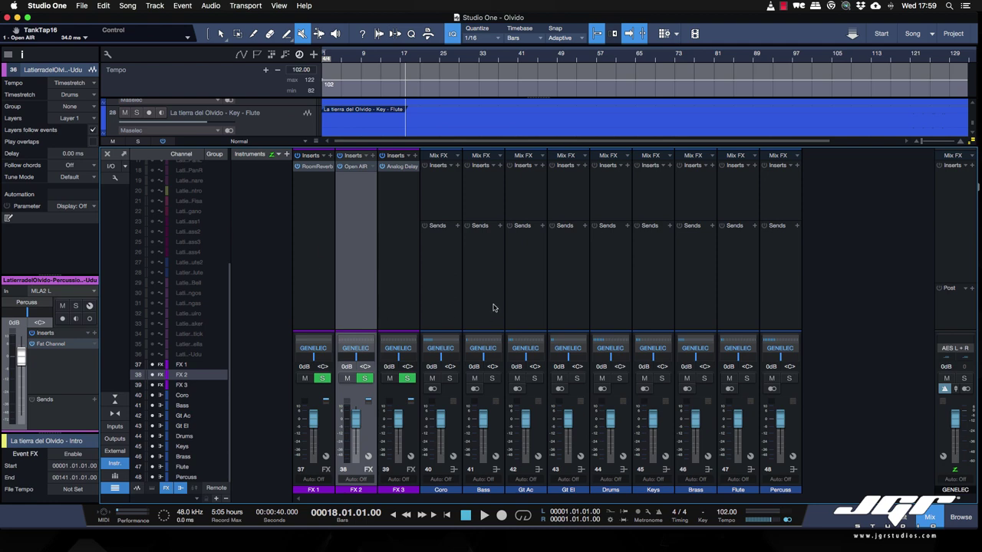
Step: Add a bus named Vox for the Vox track
scroll(360, 107, "down", 5)
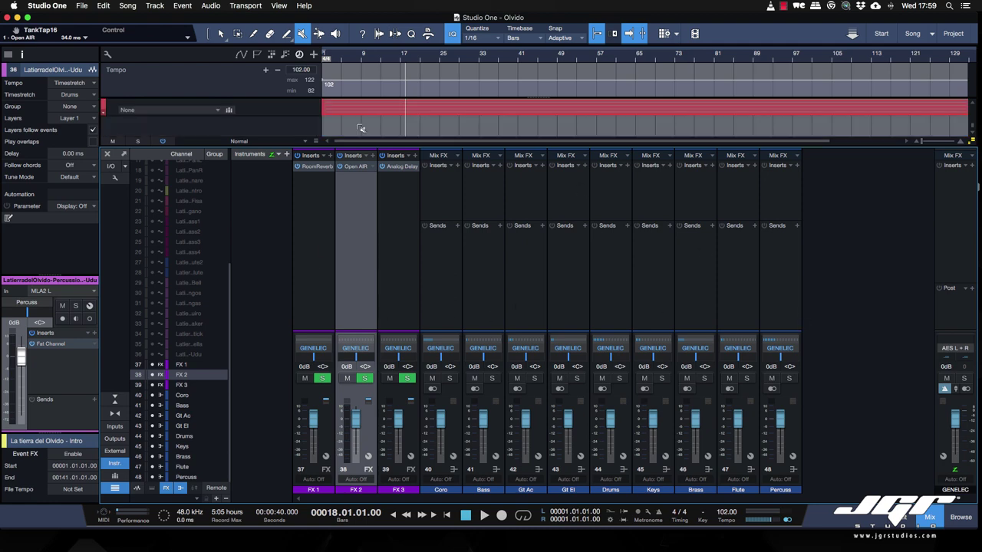
scroll(330, 115, "up", 10)
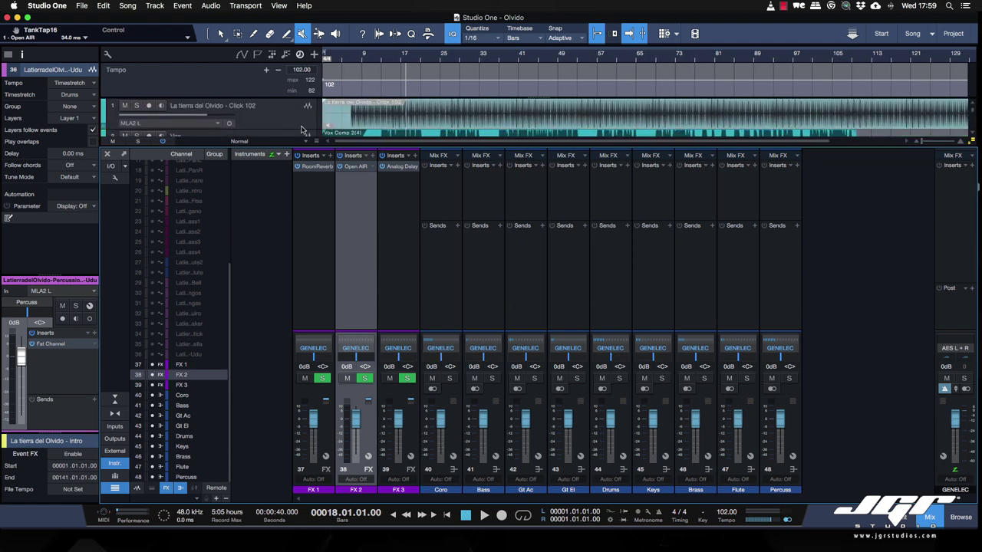
left_click(275, 121)
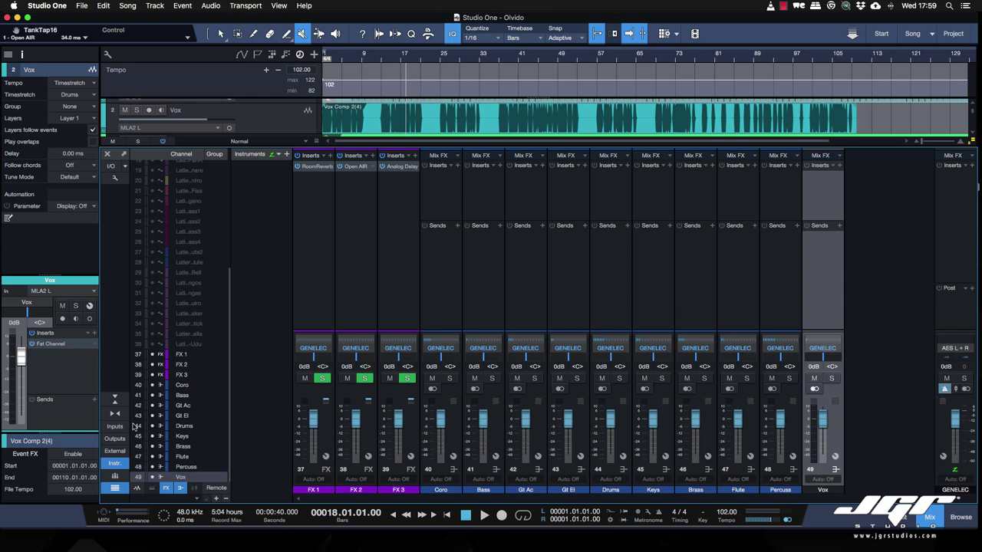
Step: Open the song's audio I/O setup to examine the hardware output assignments
left_click(114, 177)
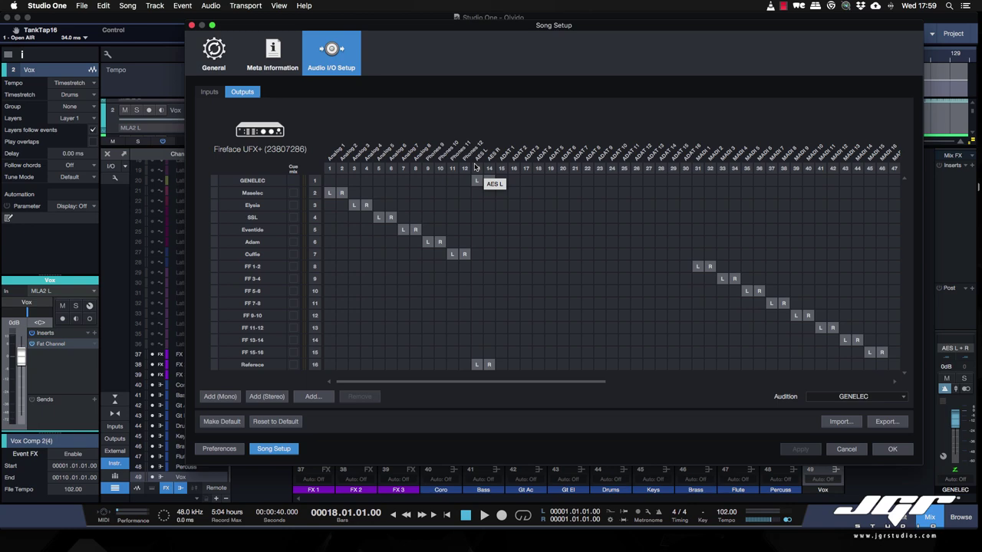